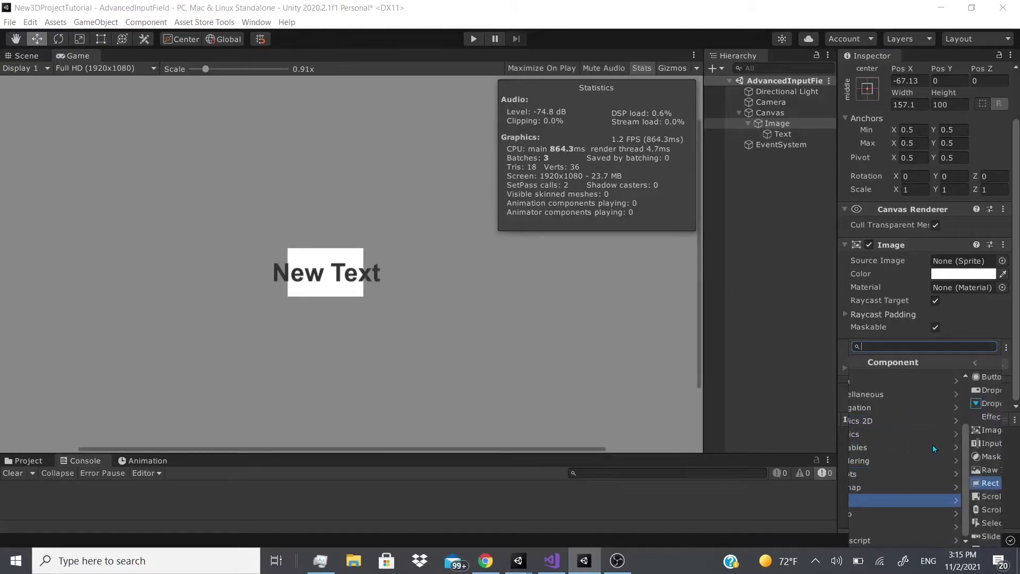
key("Down")
key("Down")
key("Down")
key("Down")
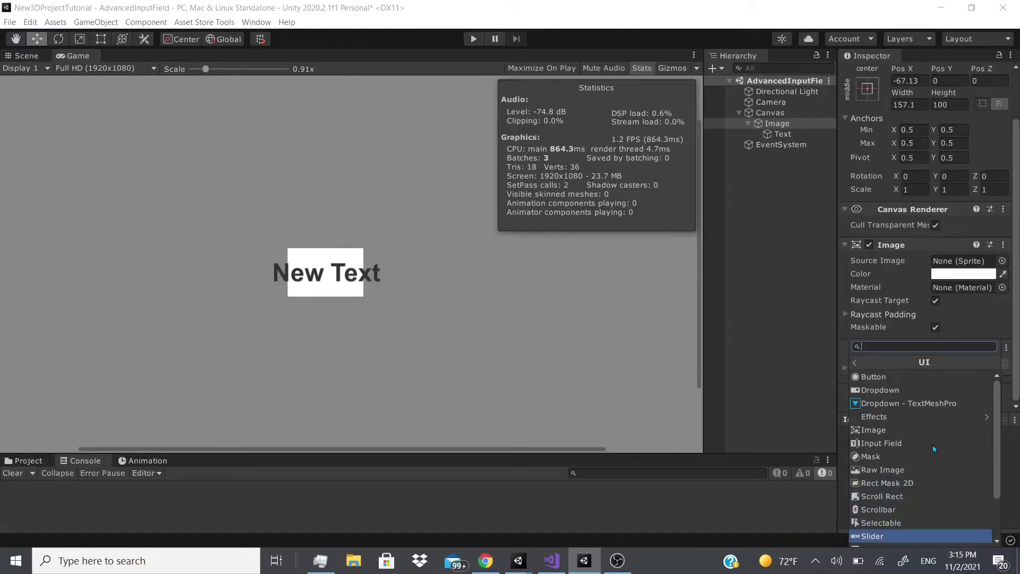
Step: Look through the UI components that can be added to the Text object under Image
left_click(806, 136)
left_click(806, 136)
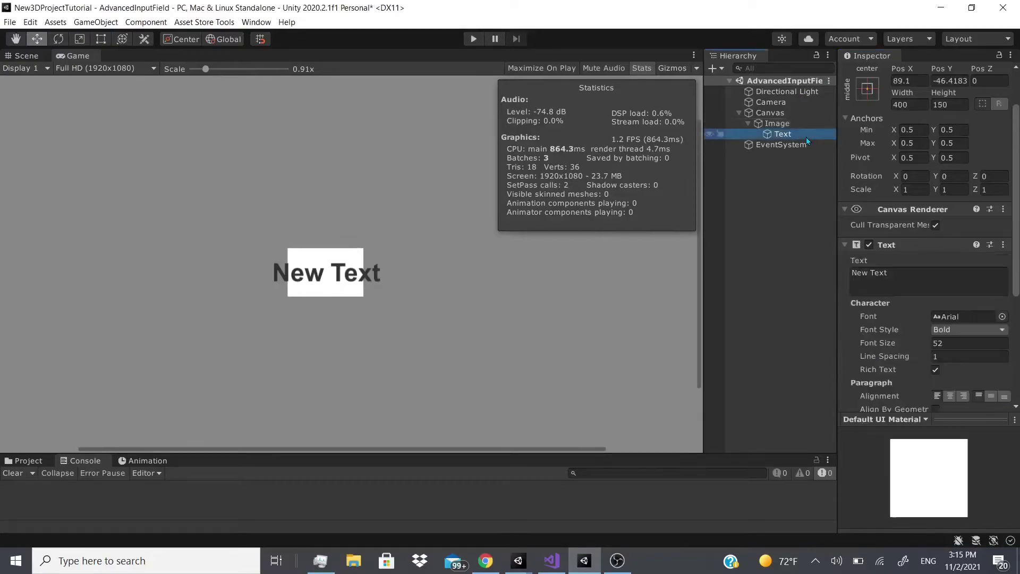
scroll(899, 382, "down", 5)
left_click(898, 398)
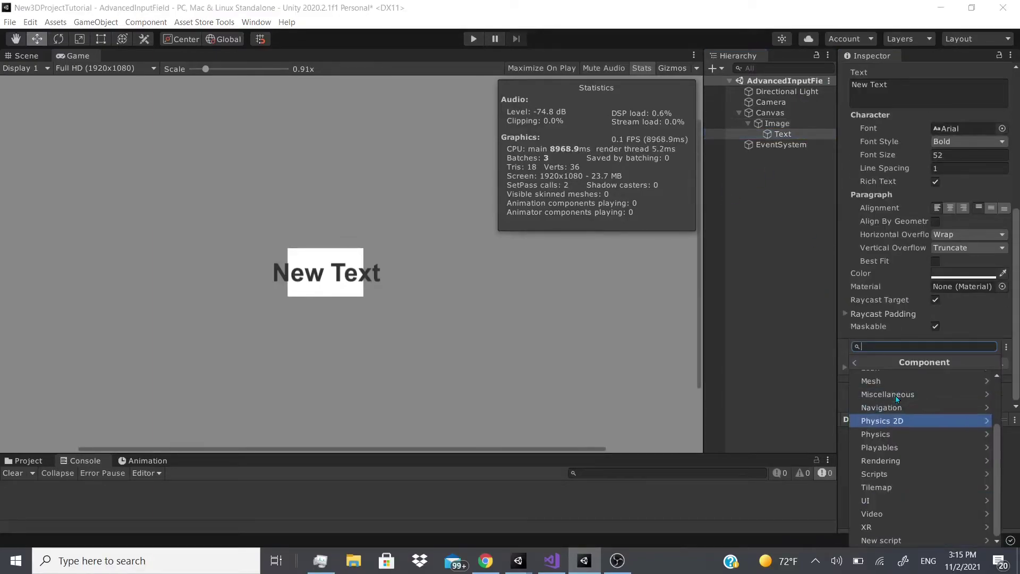
key("Right")
key("Up")
key("Up")
key("Down")
key("Down")
key("Down")
key("Down")
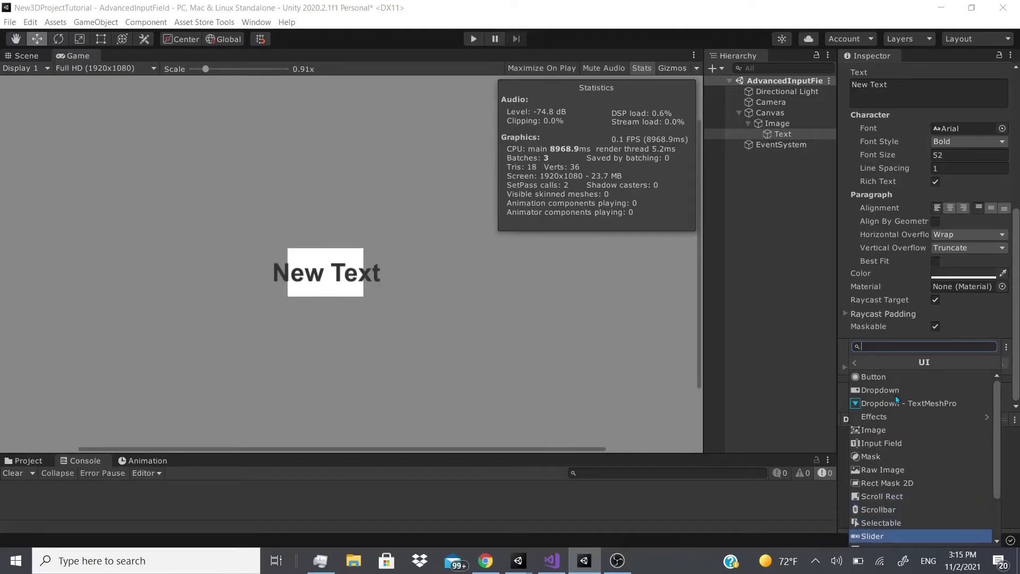
key("Up")
key("Up")
key("Up")
key("Up")
key("Up")
key("Up")
key("Up")
key("Down")
key("Down")
key("Down")
key("Down")
key("Up")
key("Up")
key("Up")
key("Up")
key("Up")
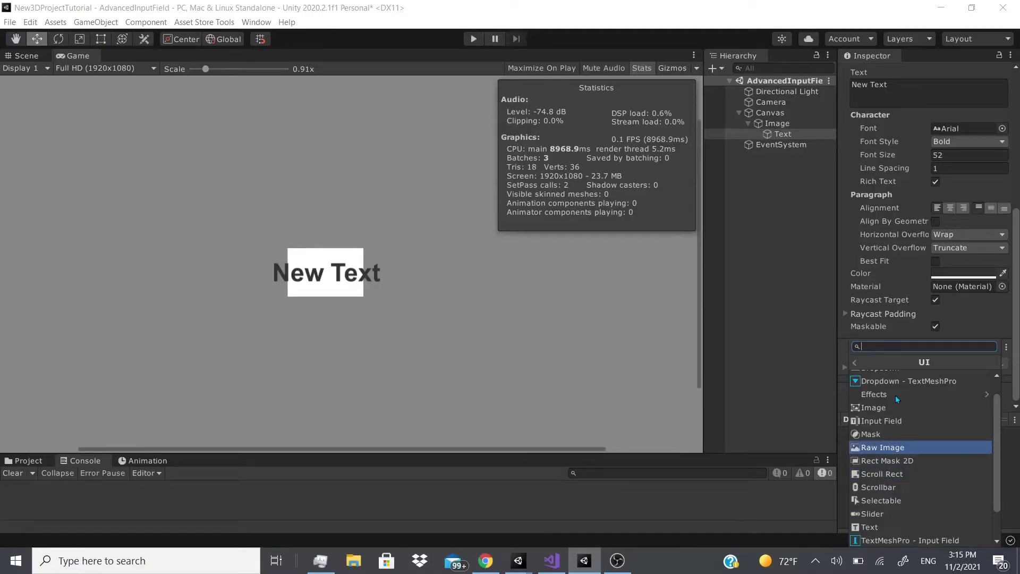
key("Down")
key("Down")
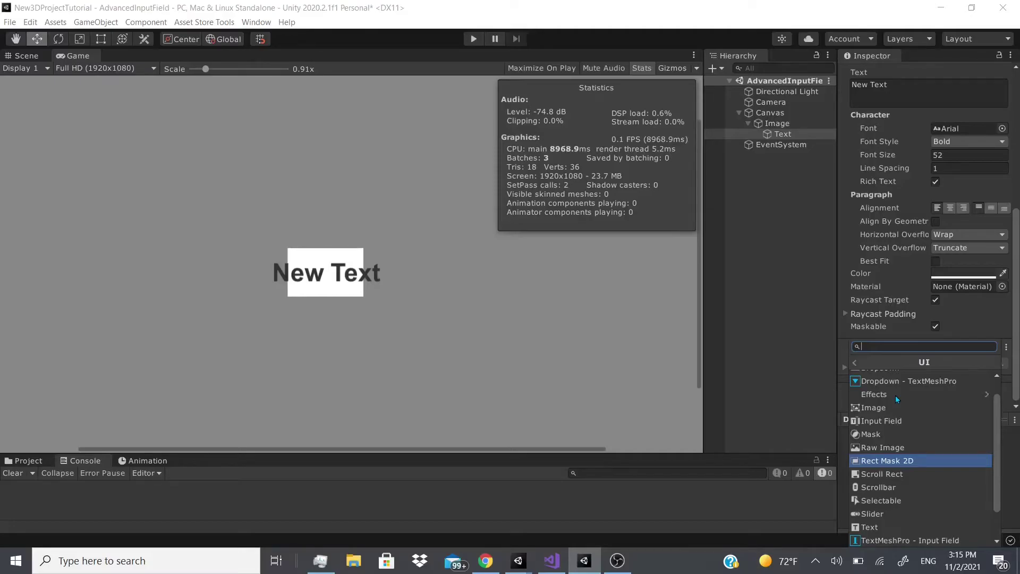
key("Down")
key("Down")
key("Down")
key("Down")
key("Down")
key("Down")
key("Down")
key("Down")
key("Down")
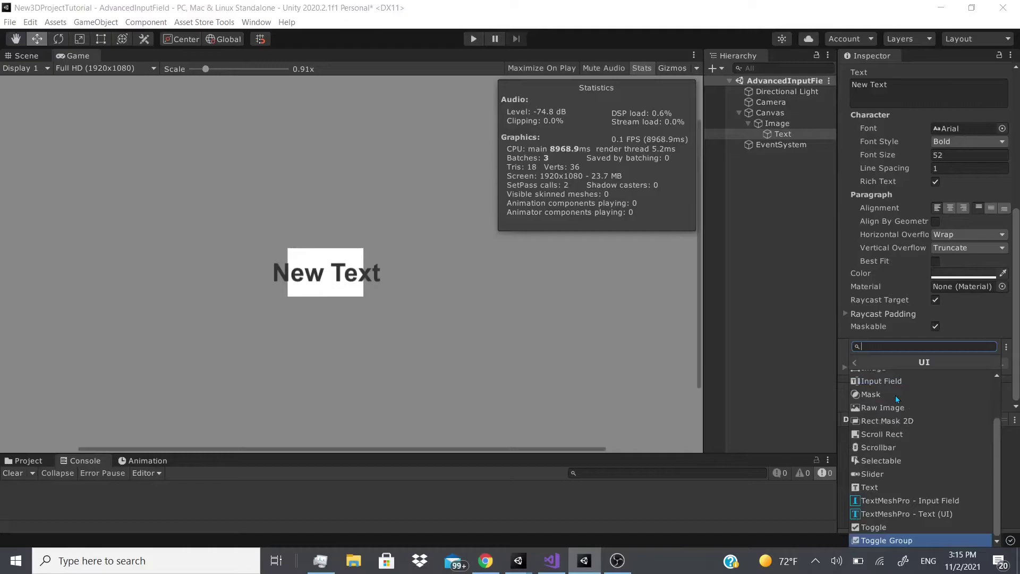
Step: Add the Selectable component to the Text object and bring its settings into view
key("Up")
key("Up")
key("Up")
key("Up")
key("Up")
key("Up")
key("Escape")
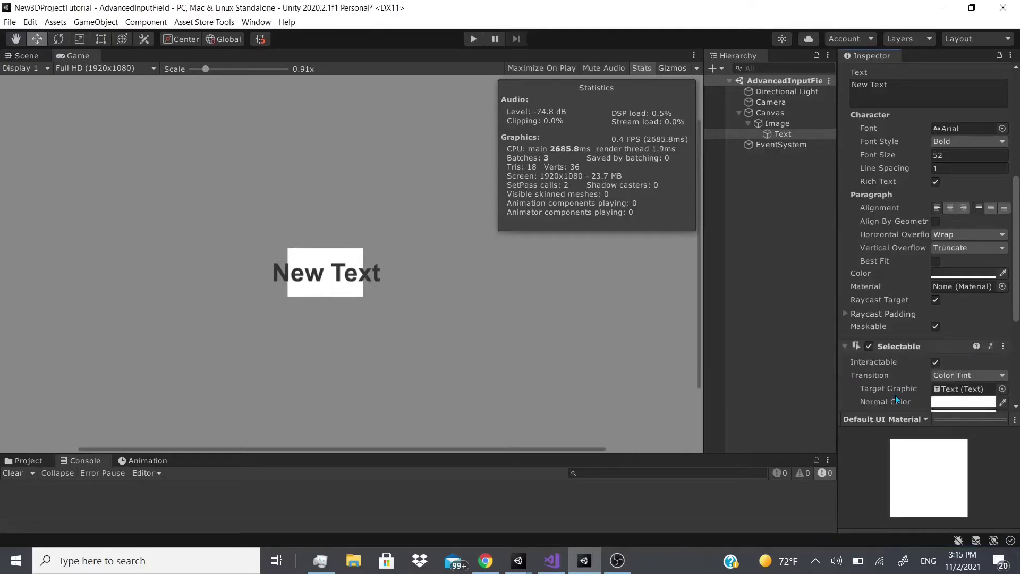
scroll(886, 161, "down", 3)
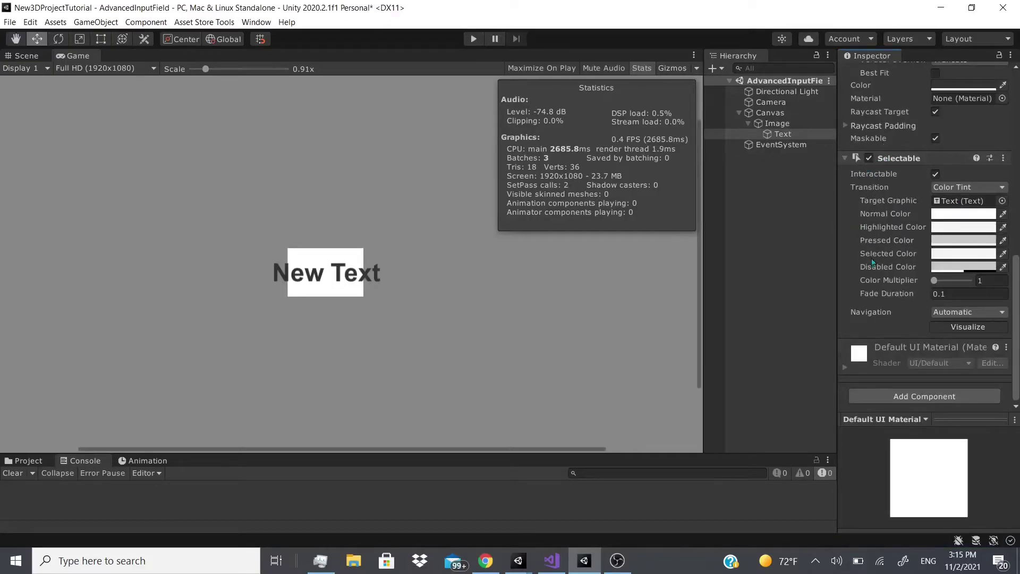
Step: Add a UI Button under the Canvas and examine its Button component's color transition settings
right_click(777, 112)
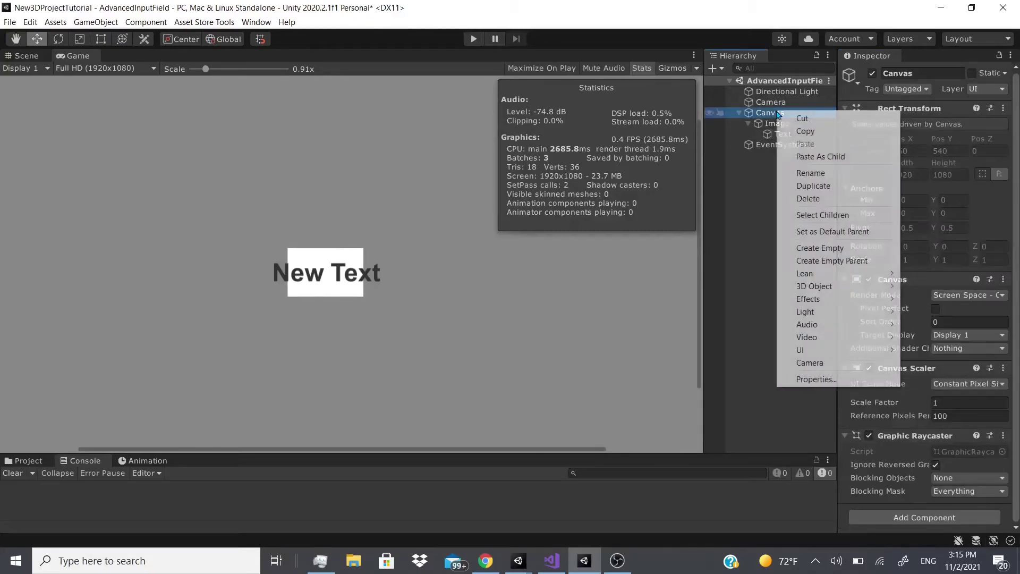
mouse_move(798, 353)
left_click(668, 196)
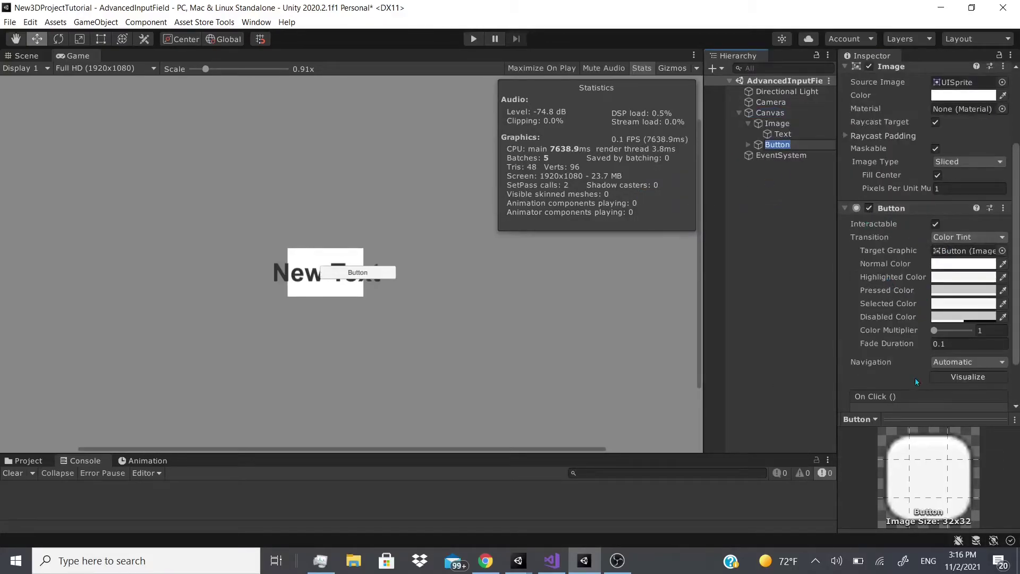
scroll(903, 213, "down", 3)
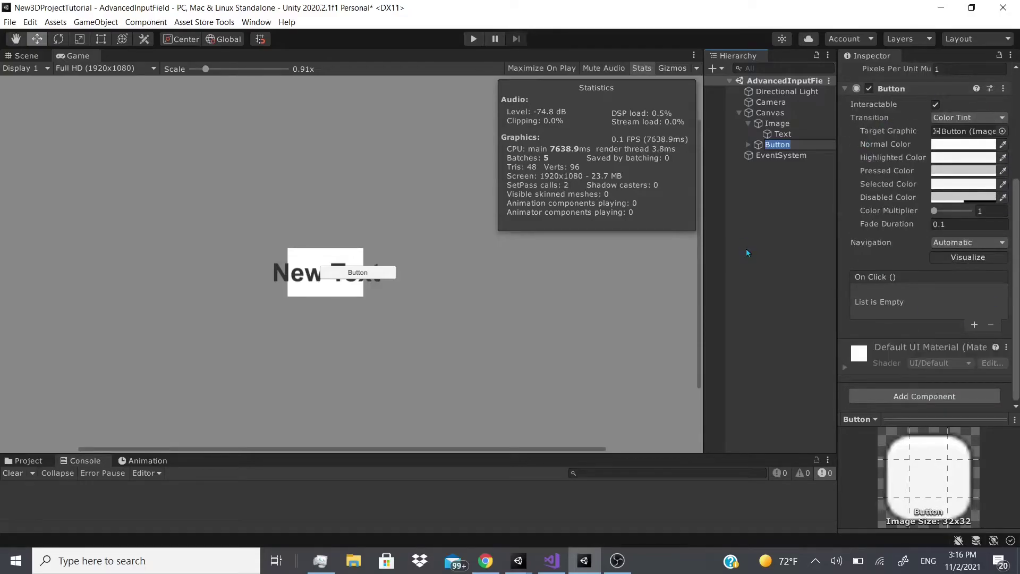
Step: Delete the Button from the Canvas and return to the Text object's Selectable settings
left_click(783, 134)
key("Down")
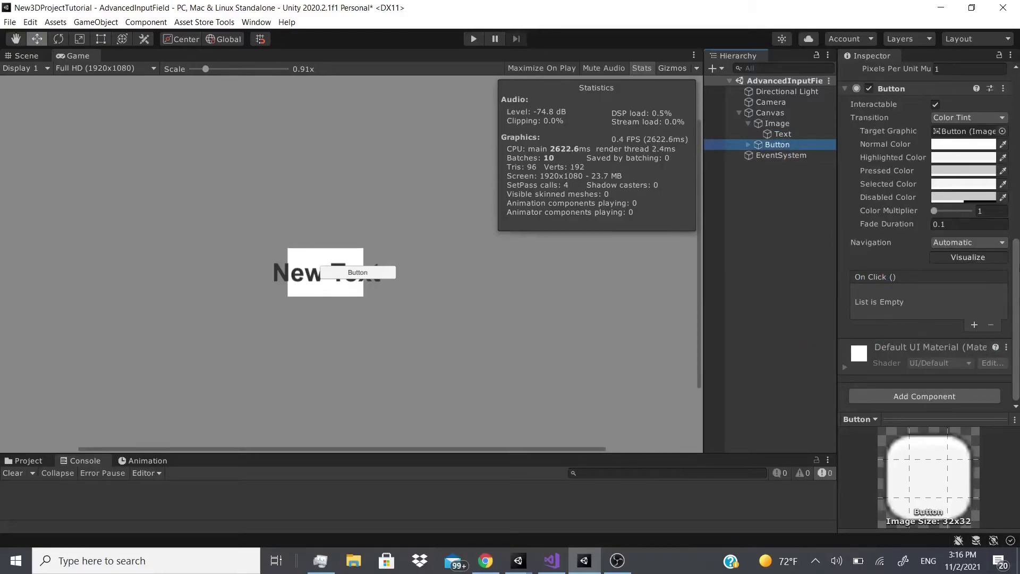
right_click(799, 137)
right_click(792, 146)
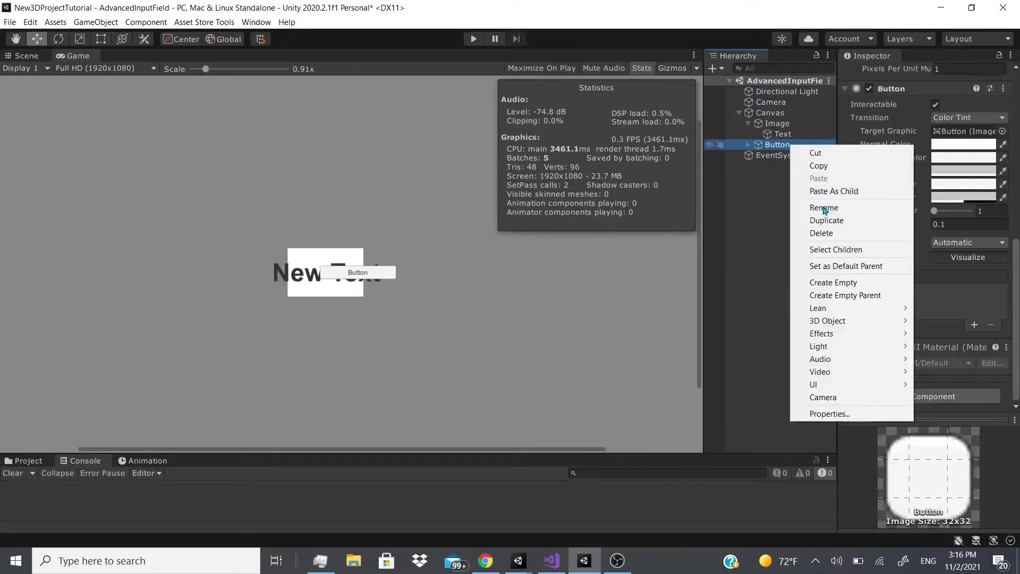
left_click(821, 233)
scroll(907, 368, "down", 8)
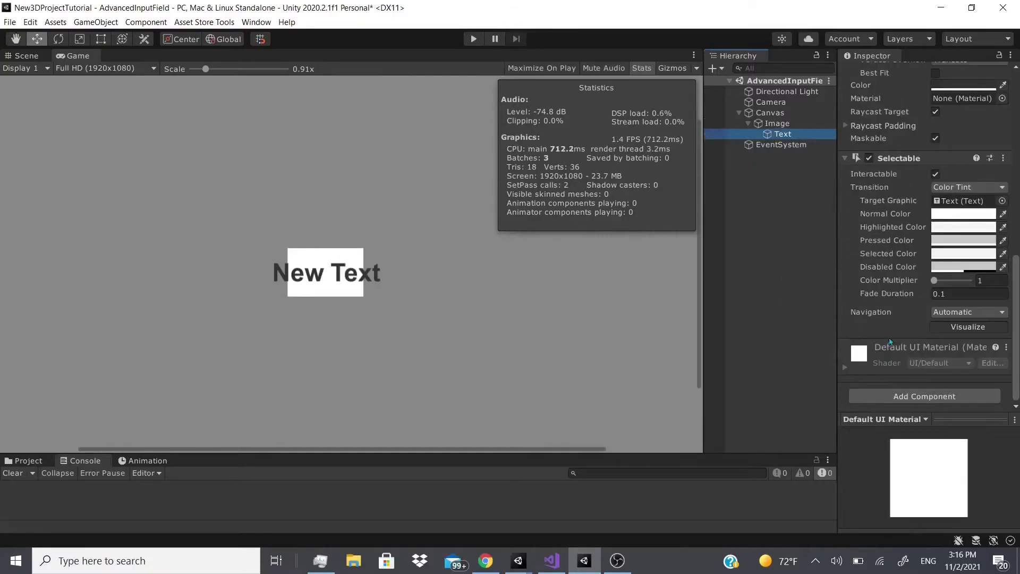
Step: Set the Normal Color of the Text object's Selectable component to black
left_click(951, 215)
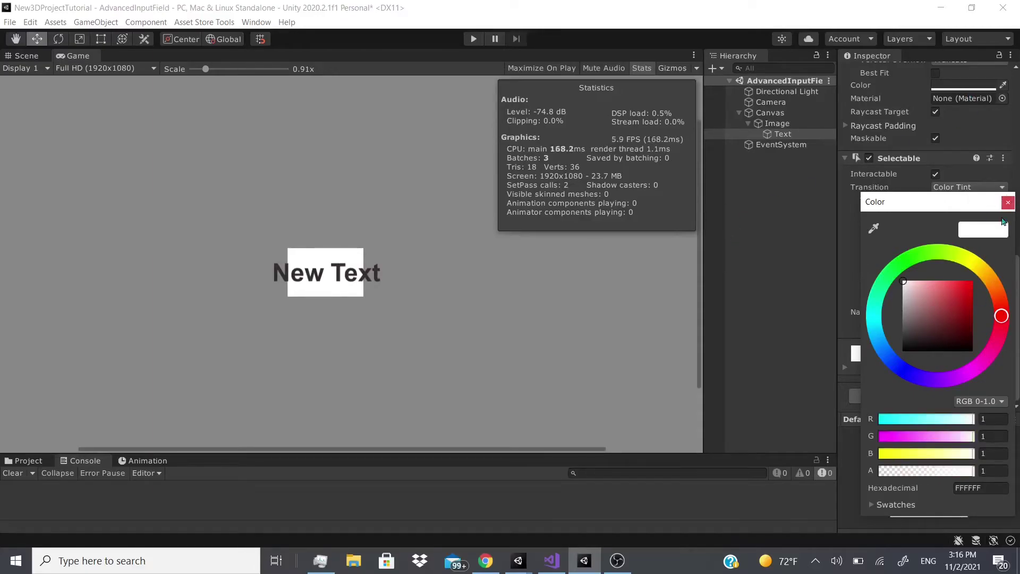
left_click(1008, 202)
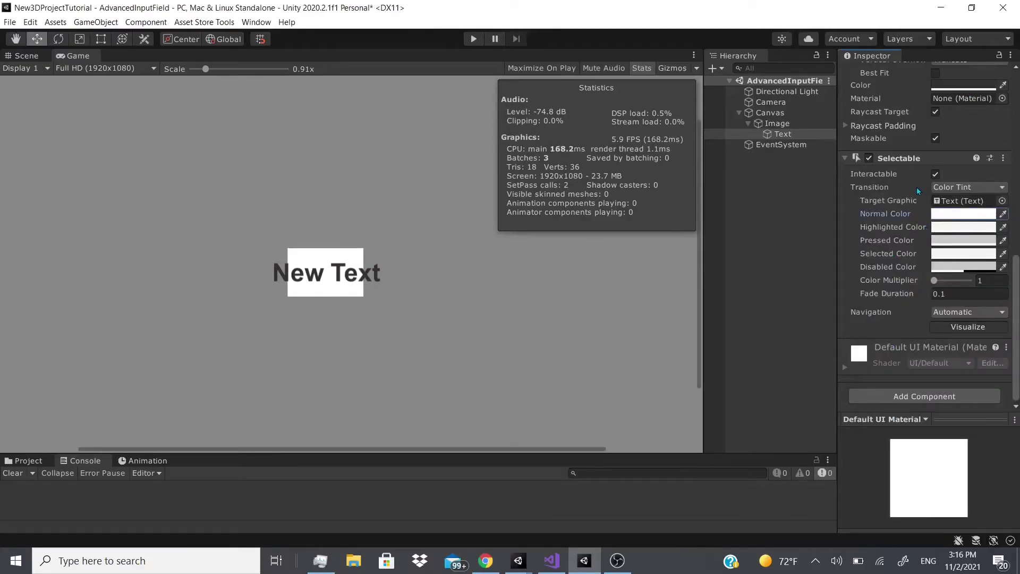
left_click(936, 212)
key("Escape")
left_click(940, 216)
left_click(903, 356)
left_click(1009, 207)
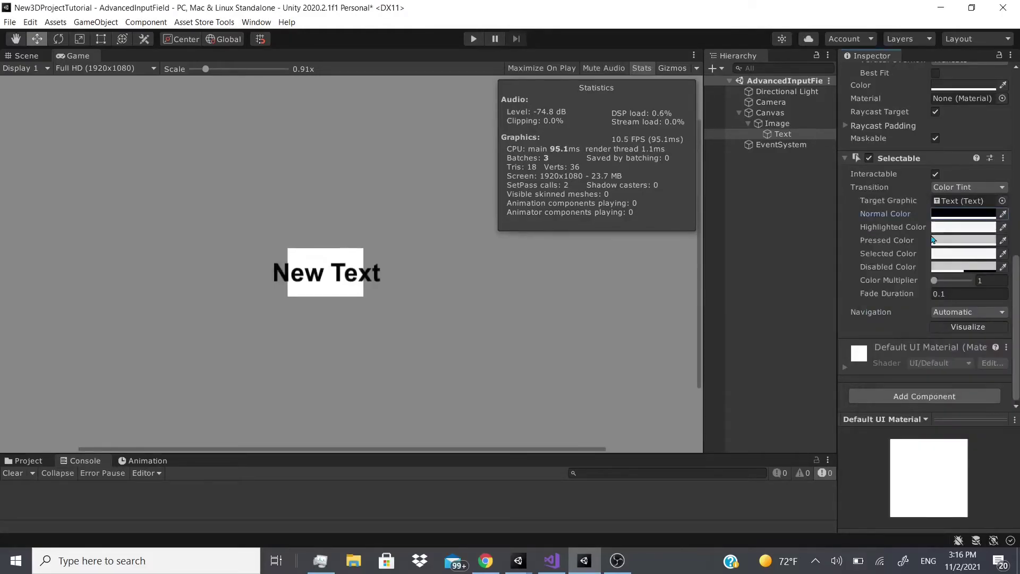
Step: Set the Selectable's Highlighted Color to bright yellow and its Color Multiplier to 4.67
left_click(948, 254)
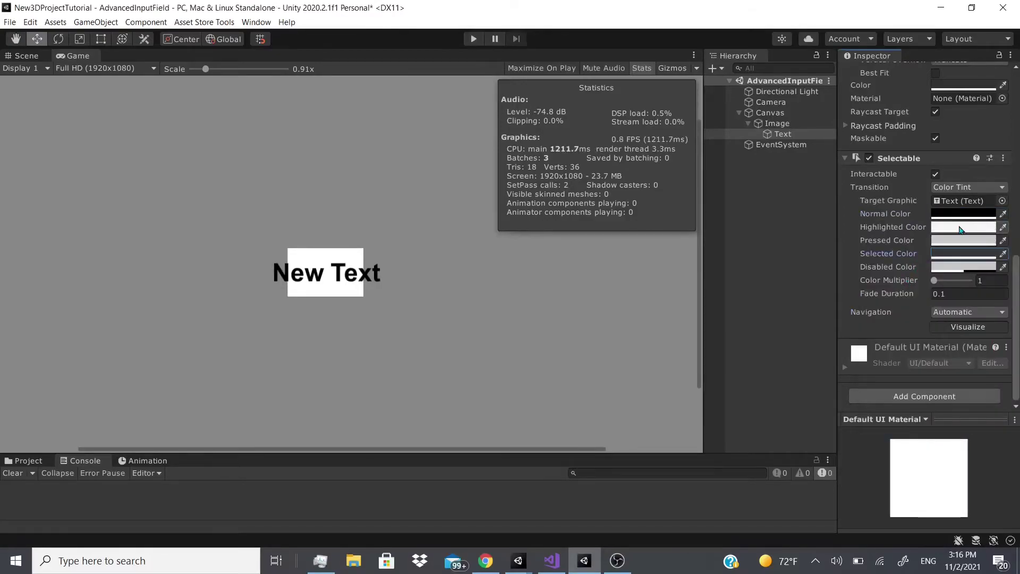
left_click(962, 228)
key("Escape")
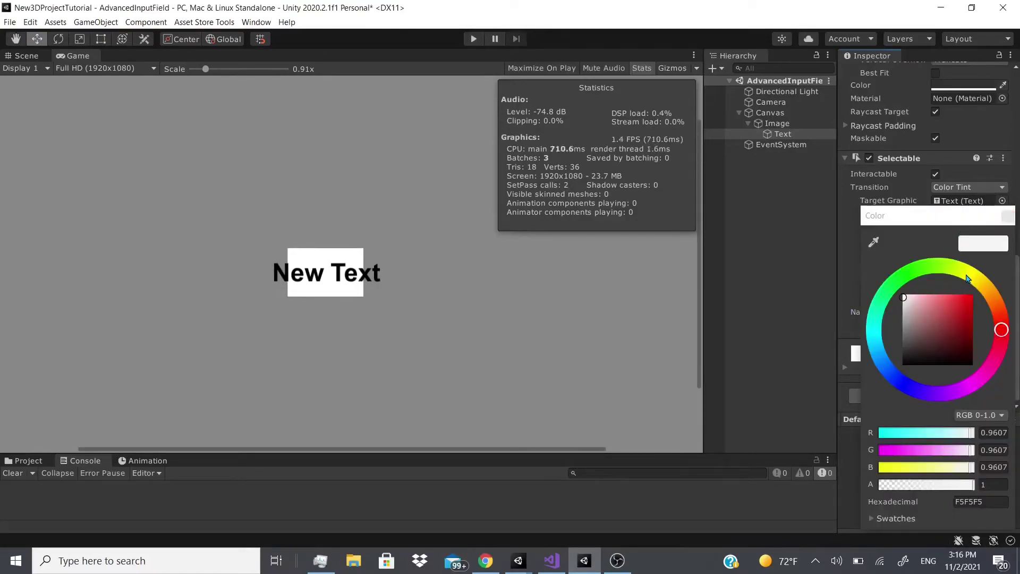
left_click(967, 279)
left_click(960, 226)
left_click(970, 273)
left_click_drag(968, 300, 976, 289)
left_click(1008, 218)
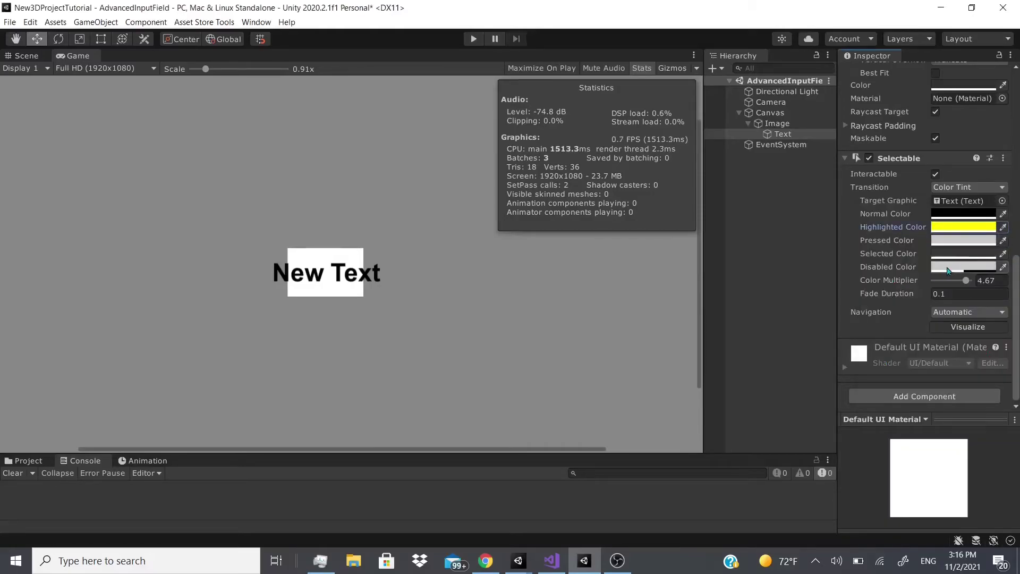
Step: Set the Selectable's Selected Color to a bright light blue
left_click(956, 254)
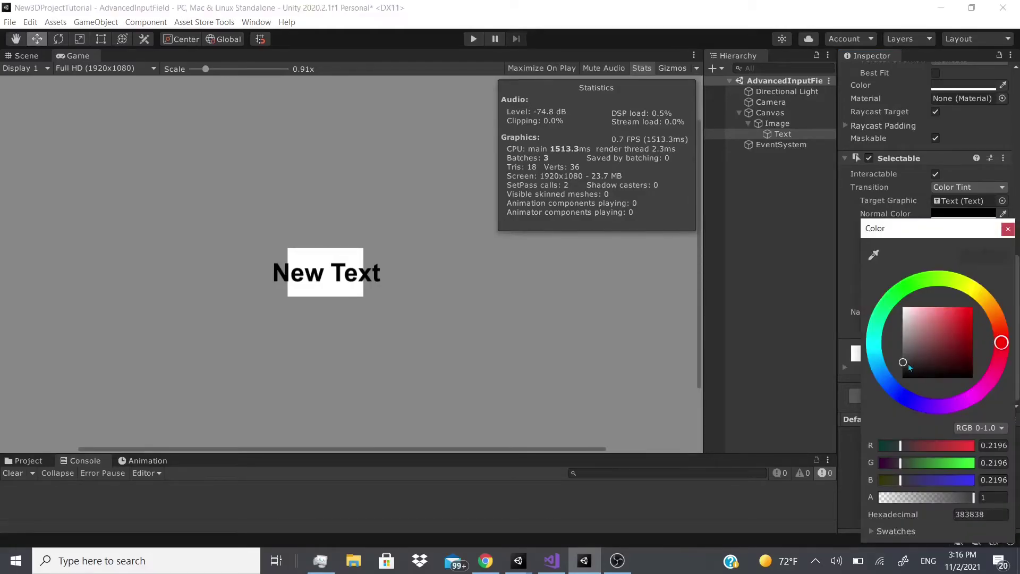
left_click_drag(909, 367, 900, 389)
left_click(866, 338)
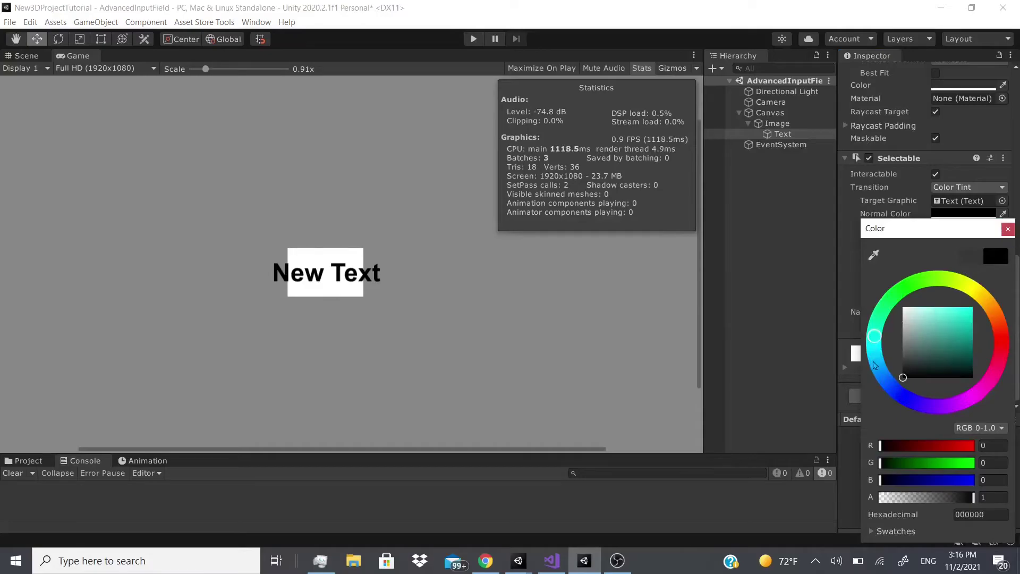
left_click(873, 362)
left_click_drag(955, 324, 999, 287)
left_click(1008, 229)
Step: Run the scene in play mode and select the New Text label to test its color states
left_click(473, 39)
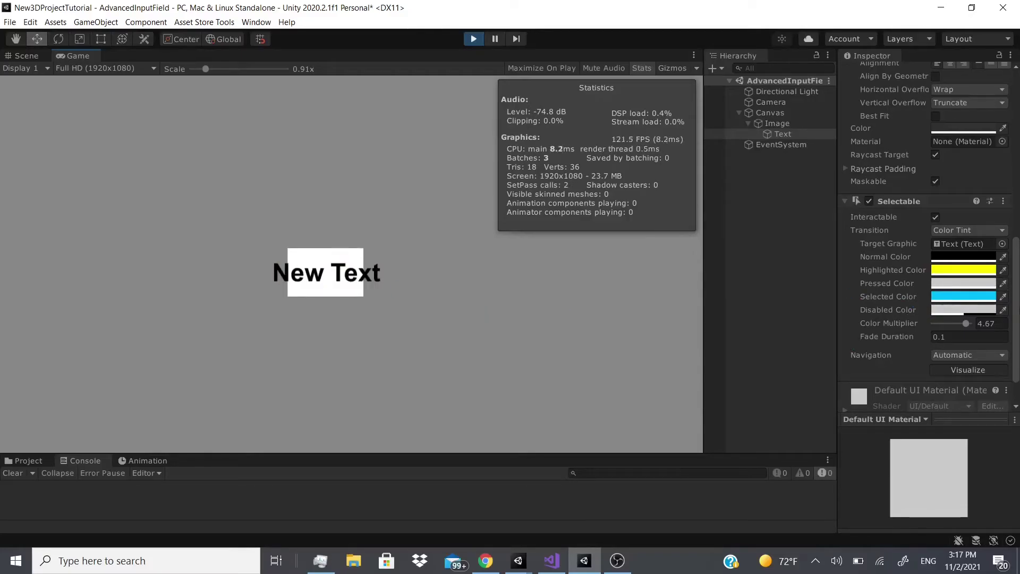
left_click(371, 275)
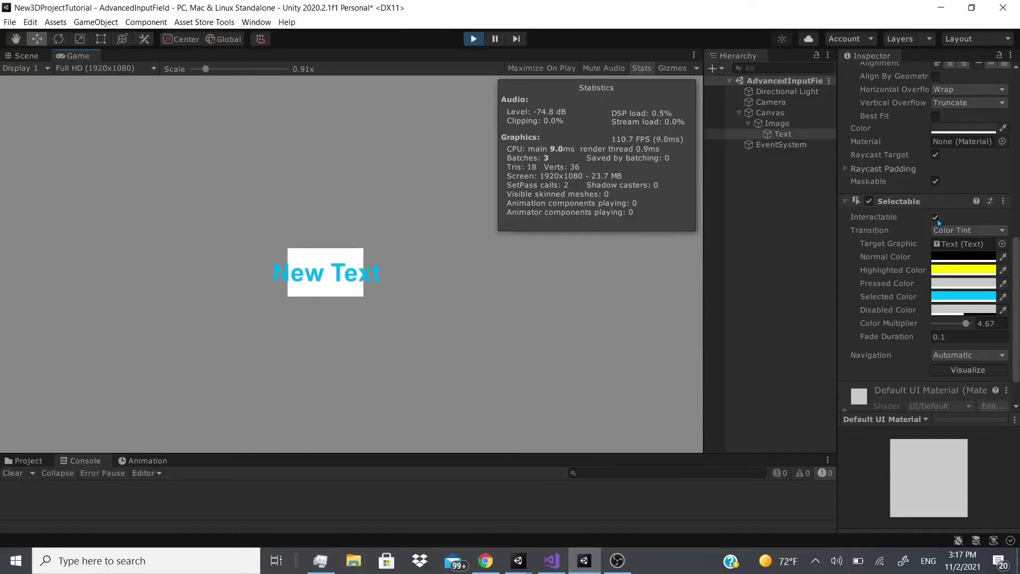
Step: Test the disabled state in play mode by turning off Interactable and lowering the Disabled Color's alpha, and stop play mode
left_click(935, 217)
left_click(963, 310)
left_click(899, 498)
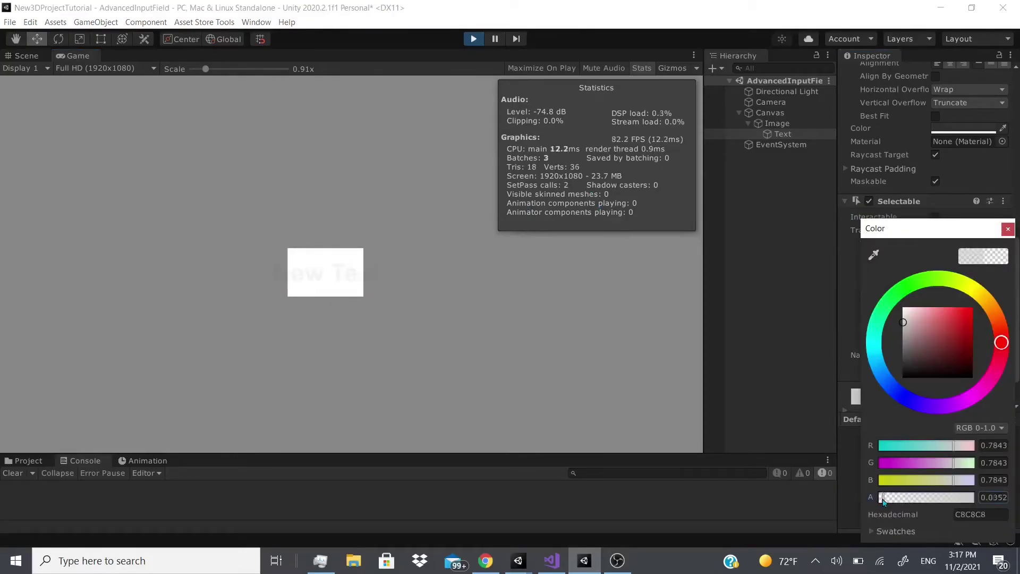
left_click(1008, 229)
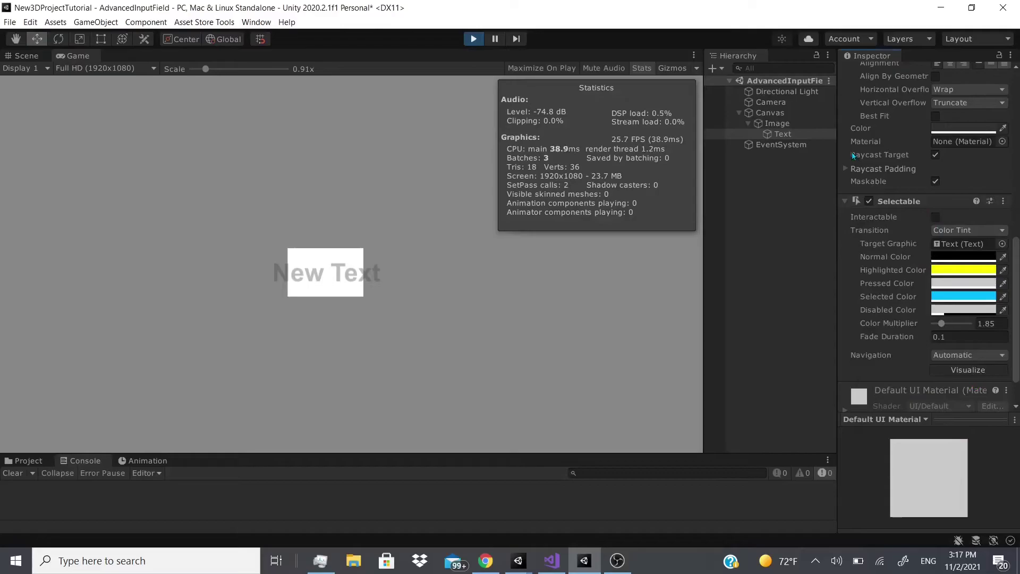
left_click(474, 39)
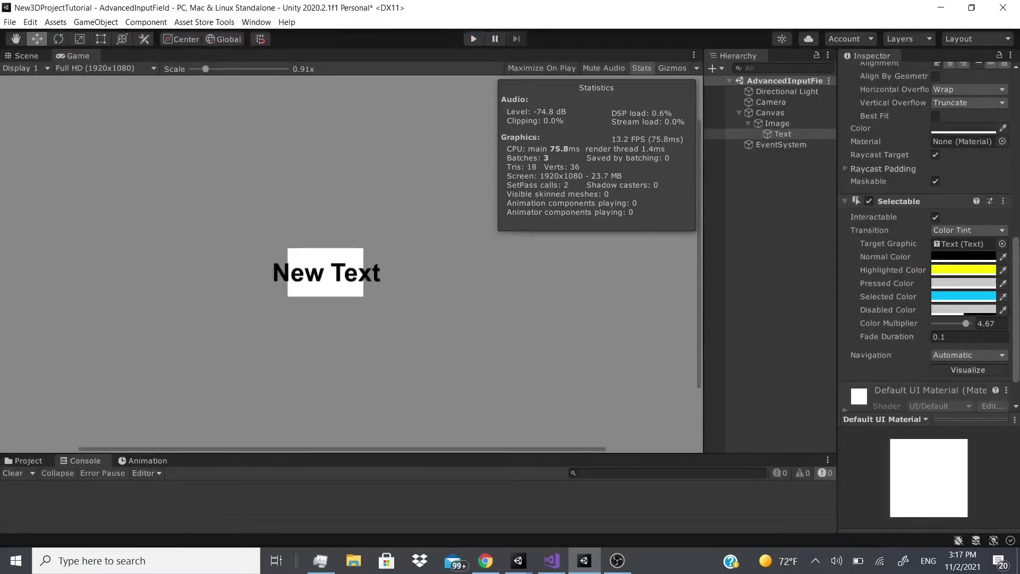
Step: Examine the UI components that can be added to the Text object
left_click(898, 396)
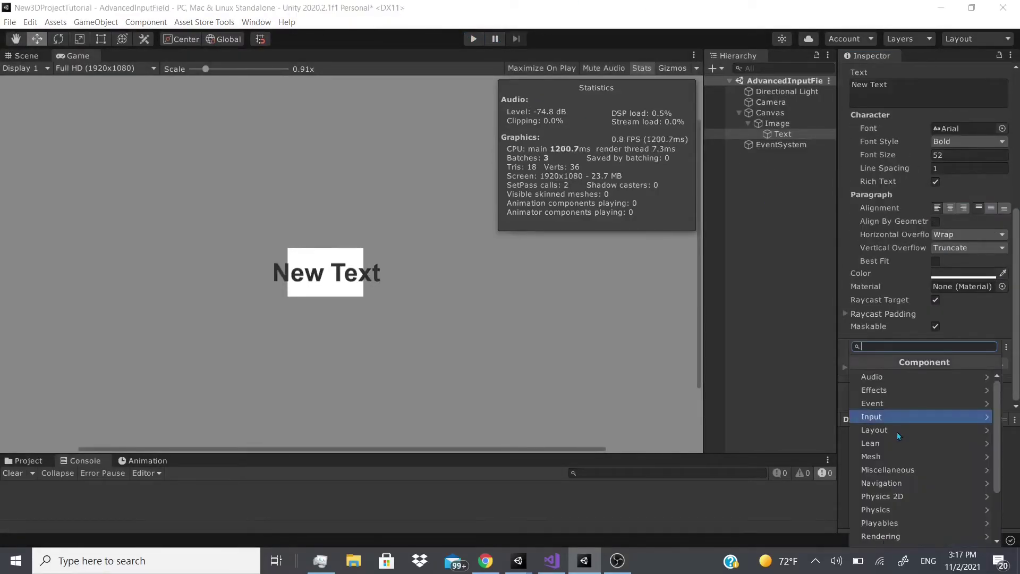
scroll(885, 541, "down", 2)
left_click(884, 541)
scroll(884, 541, "down", 5)
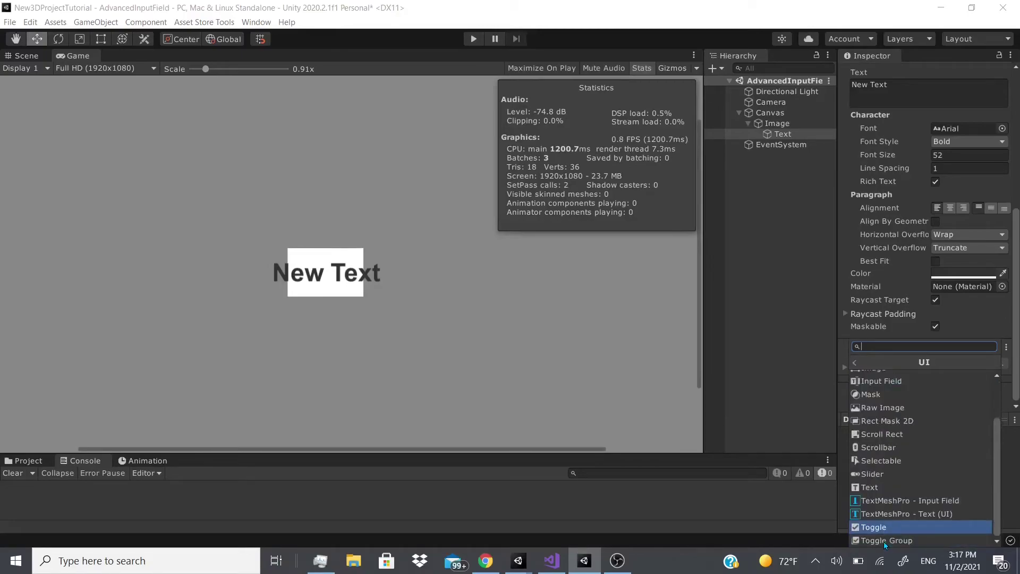
key("Up")
key("Up")
key("Up")
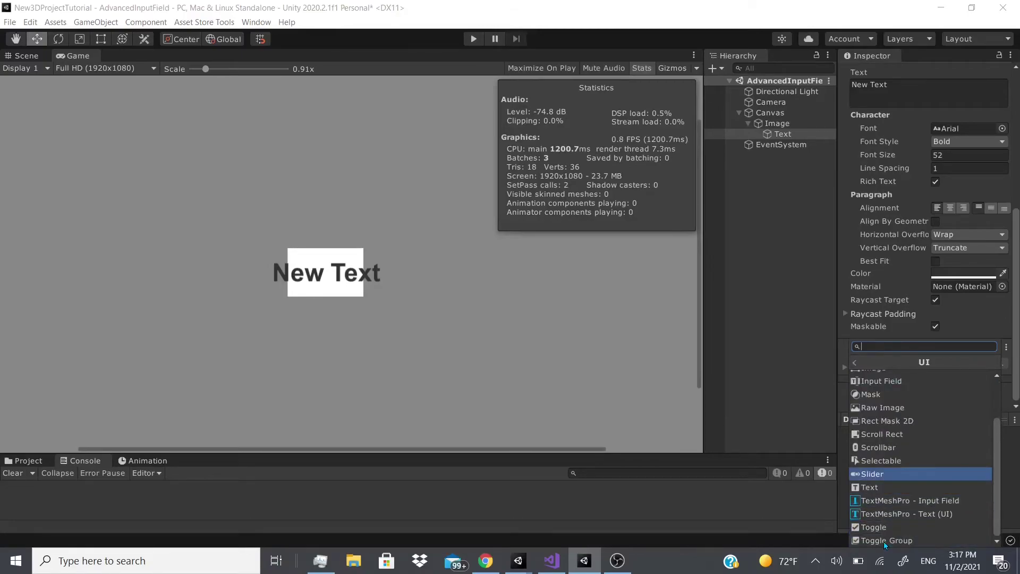
left_click(616, 558)
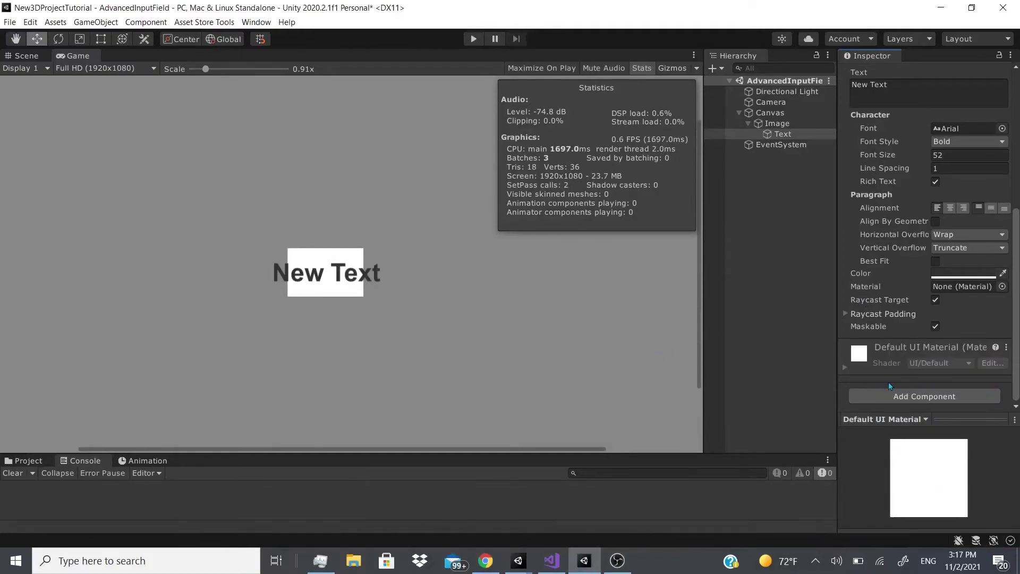
left_click(902, 397)
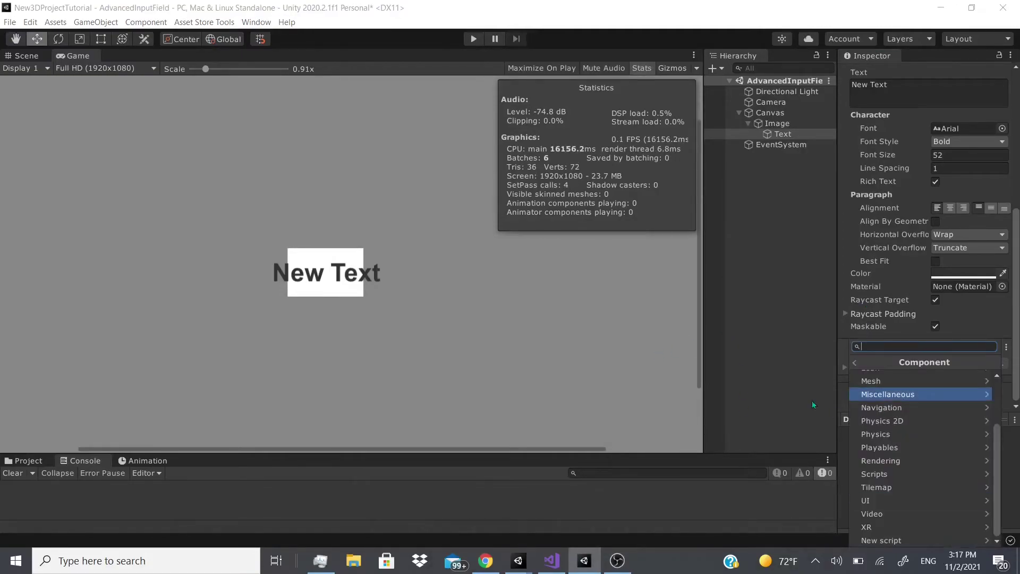
left_click(893, 501)
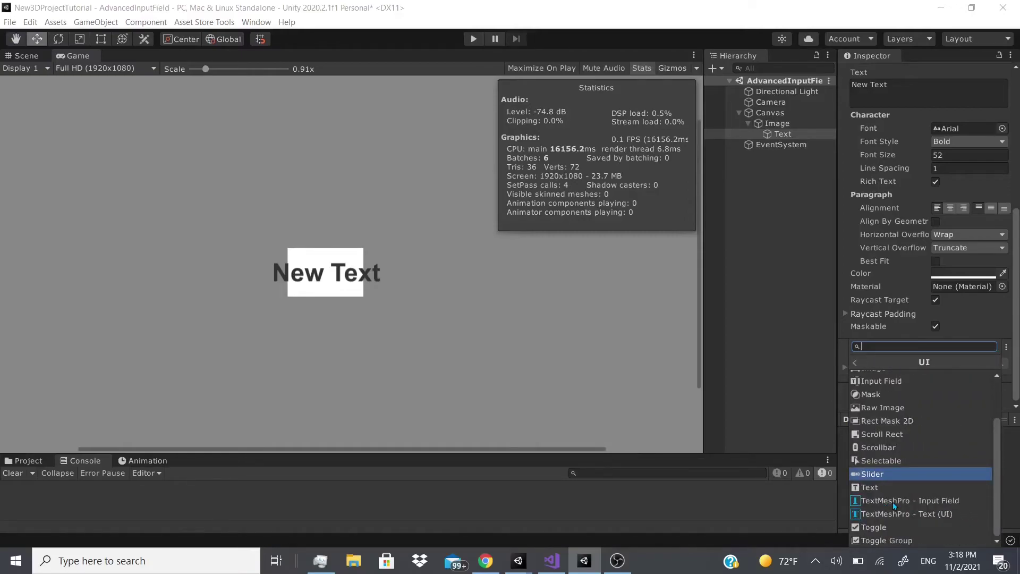
Step: Examine the Video and XR component categories available for the Text object
key("Left")
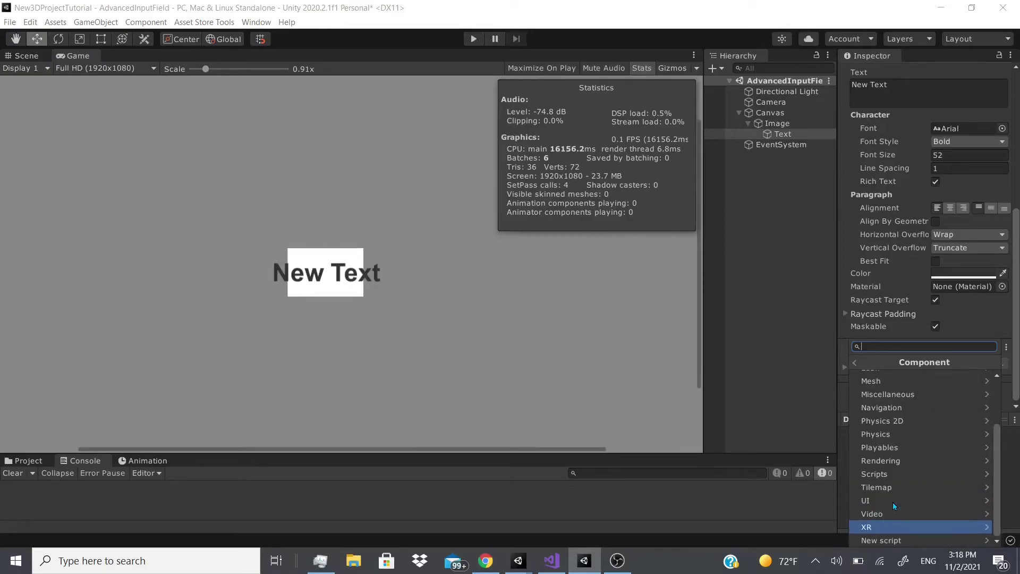
key("Right")
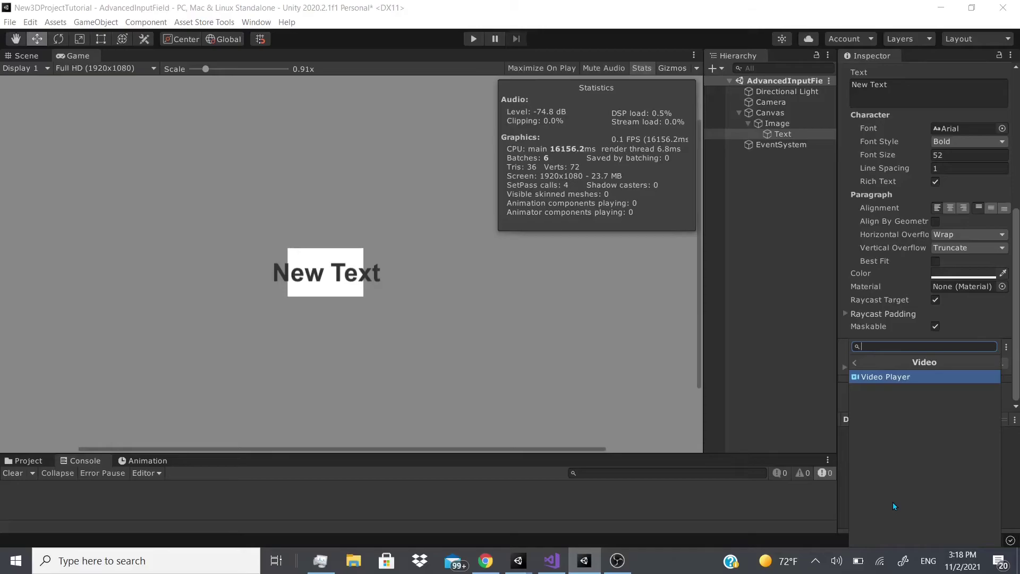
key("Left")
key("Down")
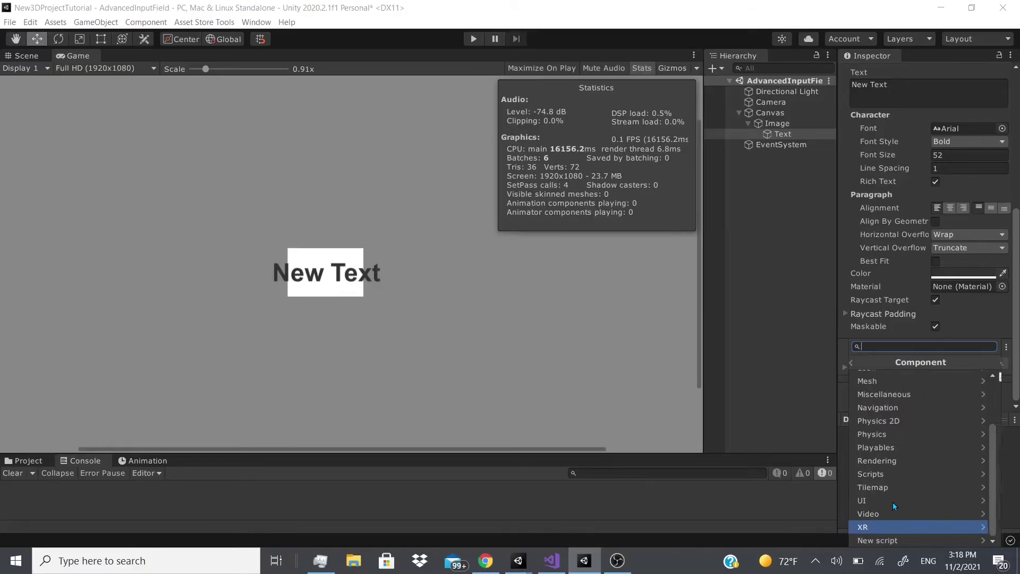
key("Right")
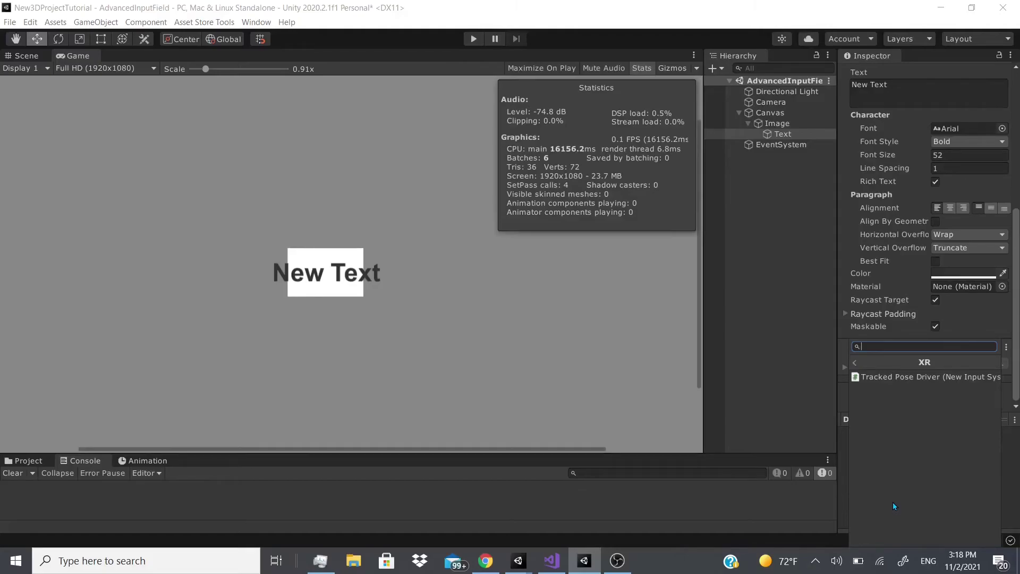
key("Left")
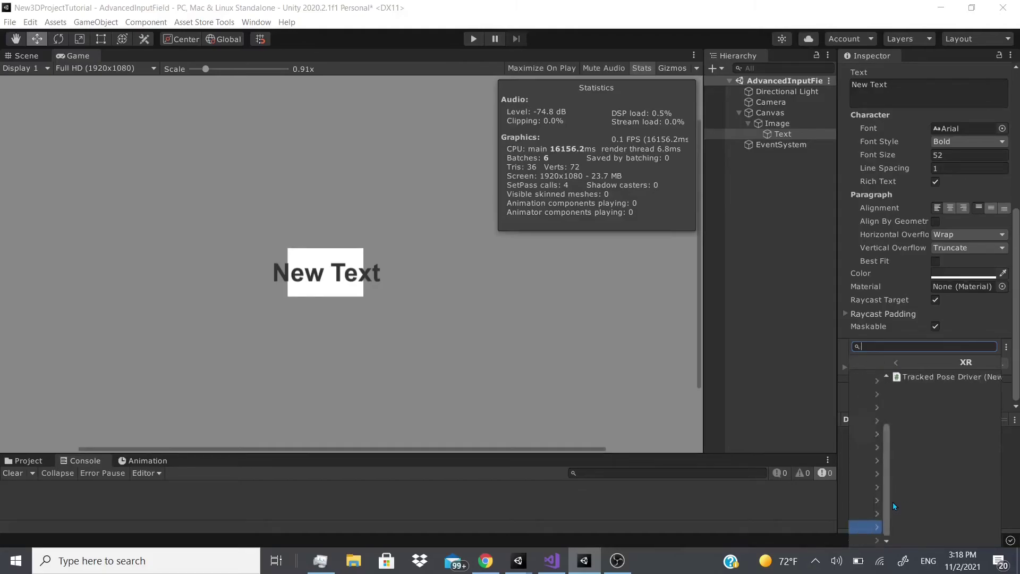
key("Down")
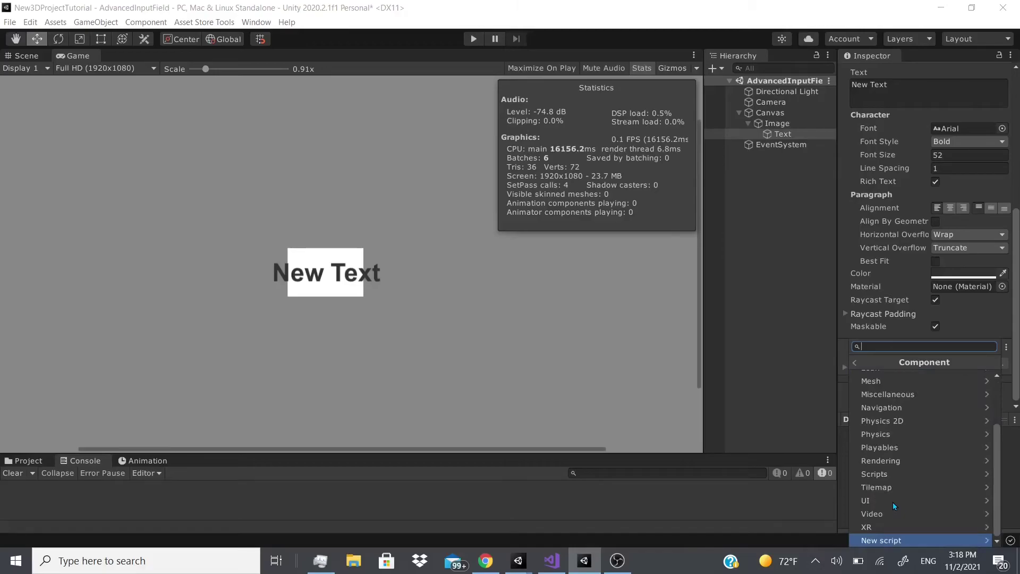
Step: Examine the New script option for creating and adding a script component to the Text object
key("Right")
key("Left")
key("Up")
key("Up")
key("Down")
key("Down")
key("Down")
key("Up")
key("Right")
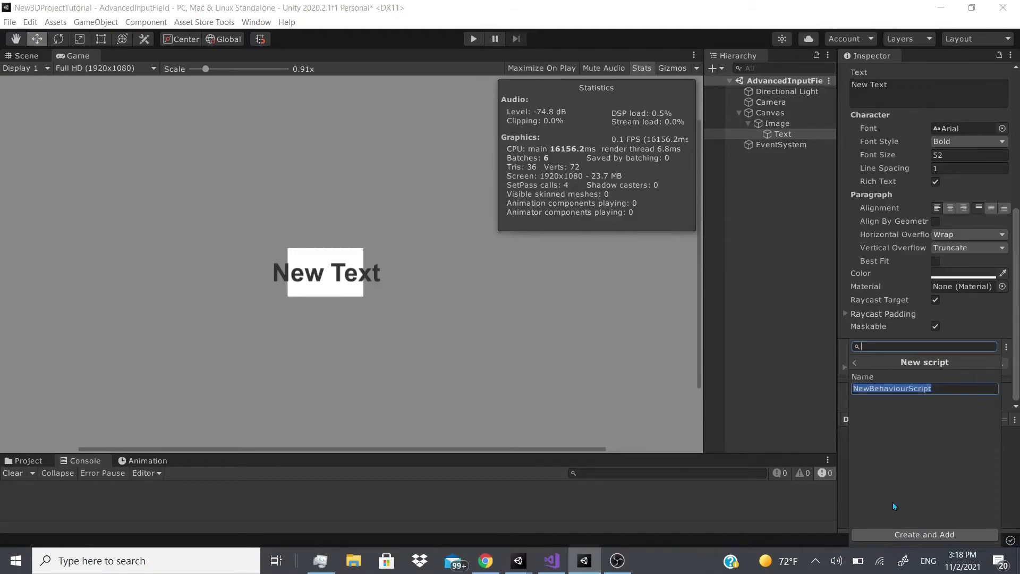
key("Left")
key("Right")
key("Left")
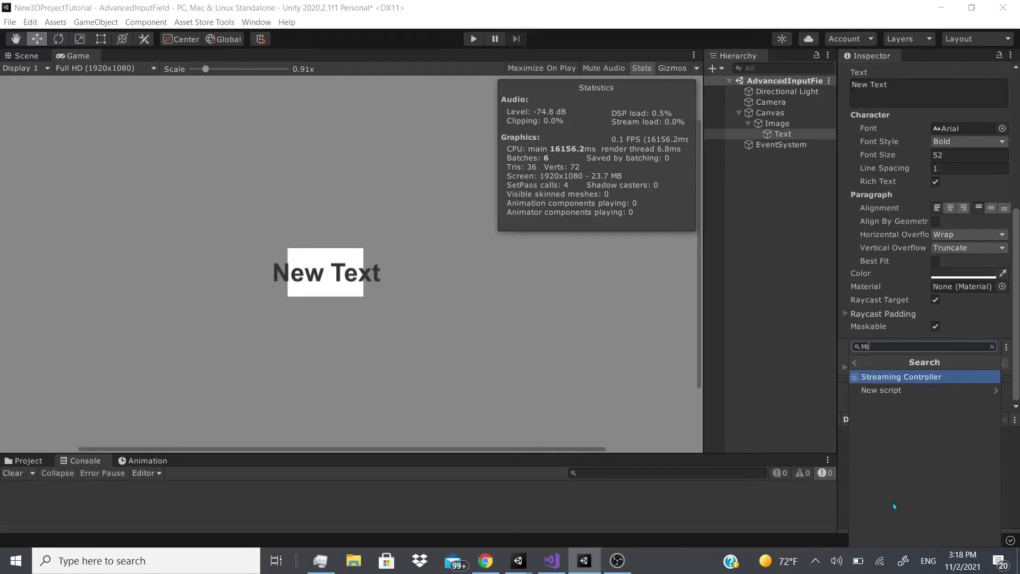
key("Right")
key("BackSpace")
key("BackSpace")
key("BackSpace")
key("BackSpace")
key("BackSpace")
key("BackSpace")
key("BackSpace")
key("BackSpace")
key("BackSpace")
key("BackSpace")
key("BackSpace")
key("BackSpace")
key("BackSpace")
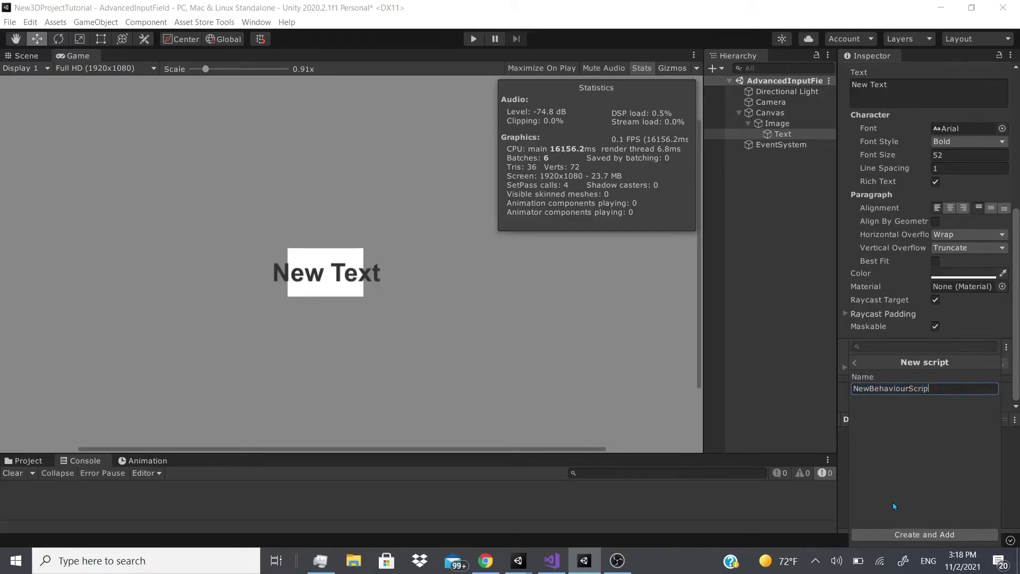
type("<vojdo")
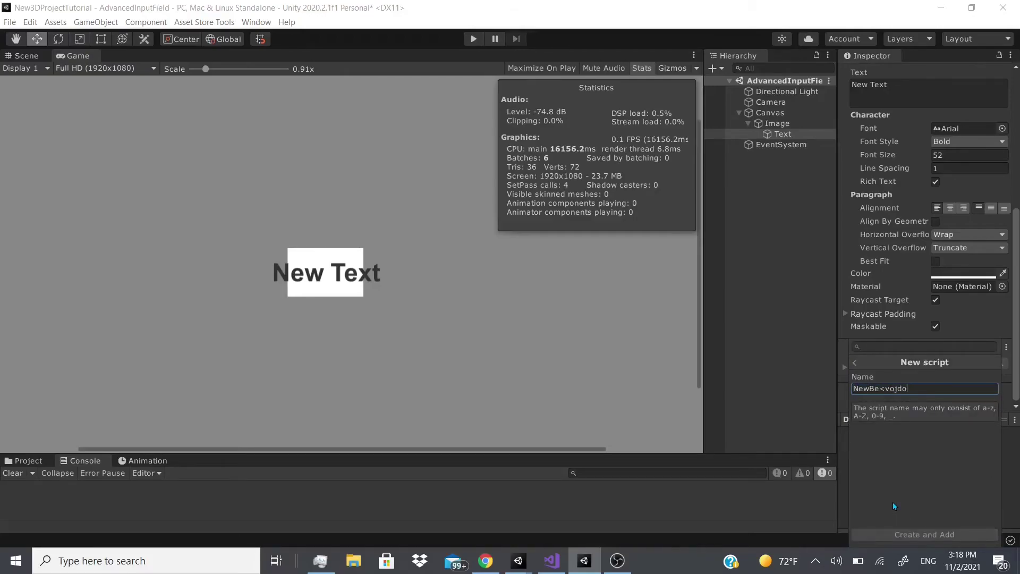
key("BackSpace")
key("BackSpace")
key("BackSpace")
key("BackSpace")
key("BackSpace")
key("BackSpace")
key("BackSpace")
type("dsdd")
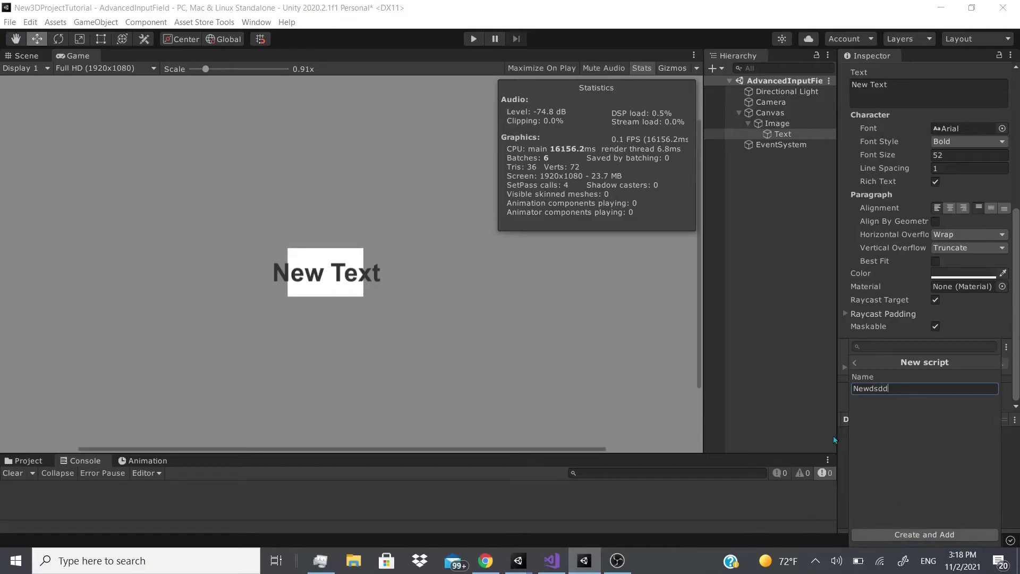
left_click(846, 364)
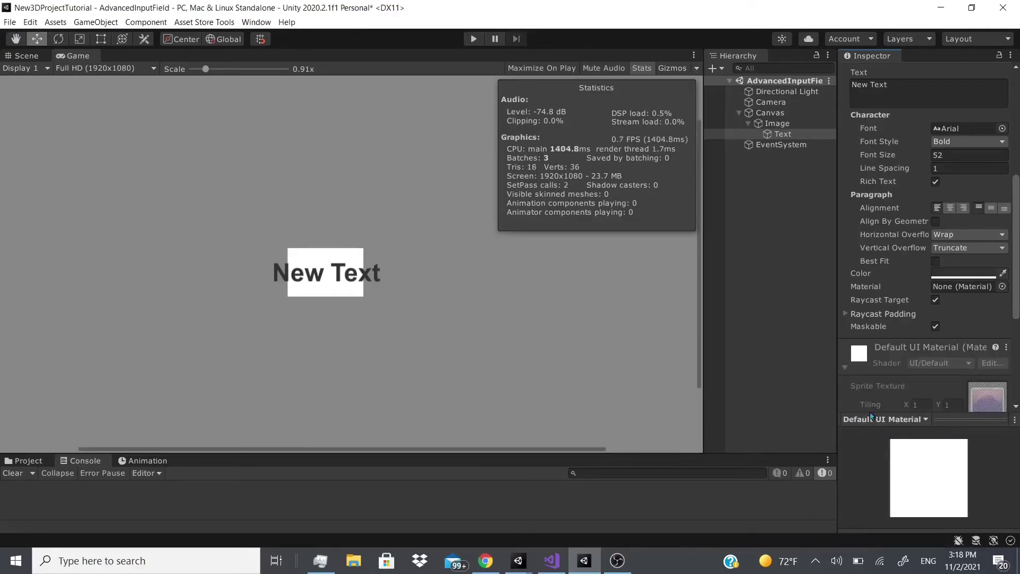
Step: Examine the Scripts component category for the existing project and package scripts that can be added to the Text object
scroll(872, 354, "down", 5)
left_click(910, 399)
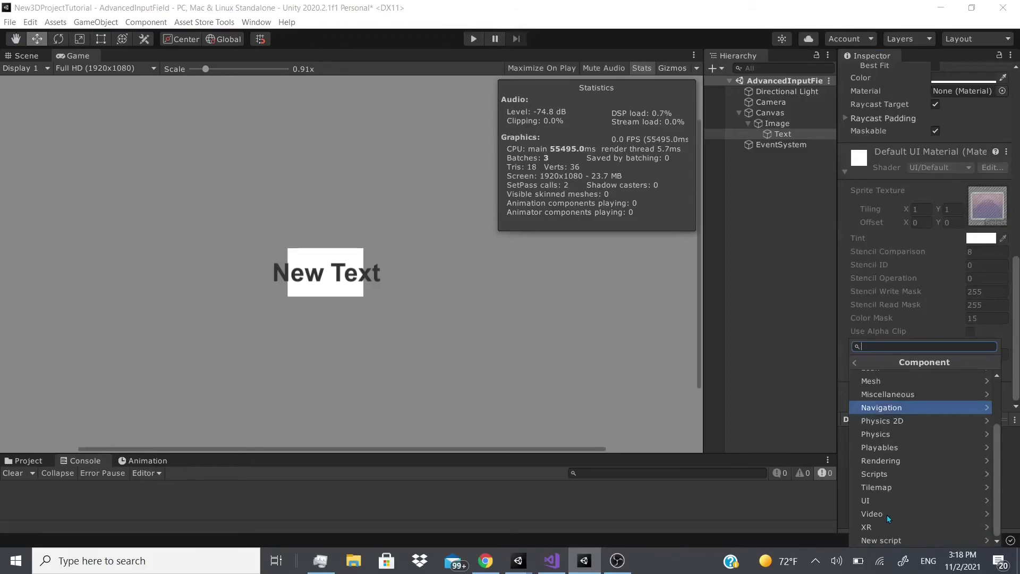
key("Down")
key("Down")
key("Down")
key("Down")
key("Down")
key("Right")
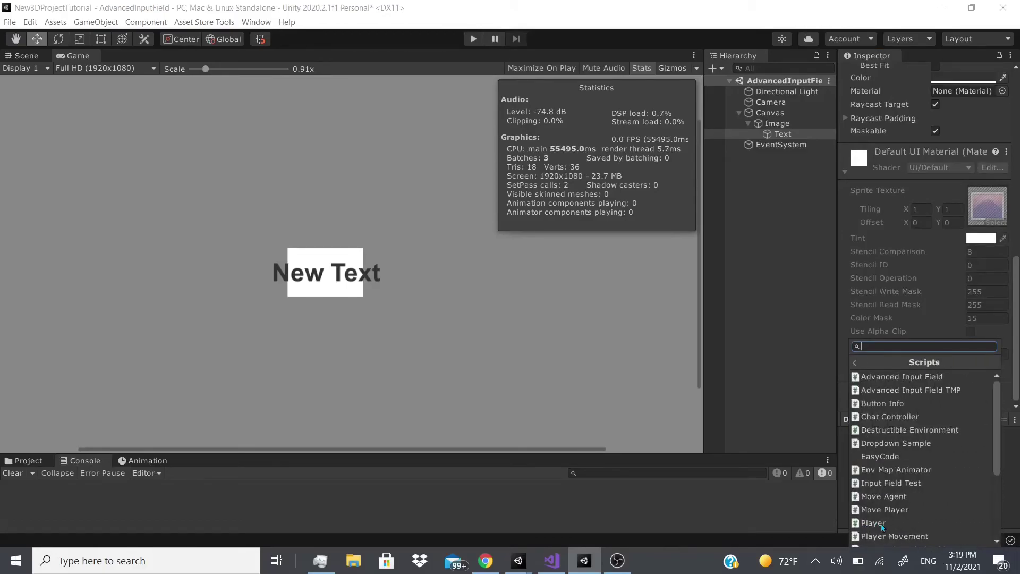
key("Down")
key("Down")
key("Down")
key("Down")
key("Down")
key("Down")
key("Down")
key("Down")
key("Down")
key("Down")
key("Down")
key("Down")
key("Down")
key("Down")
key("Down")
key("Down")
key("Down")
key("Down")
key("Down")
key("Down")
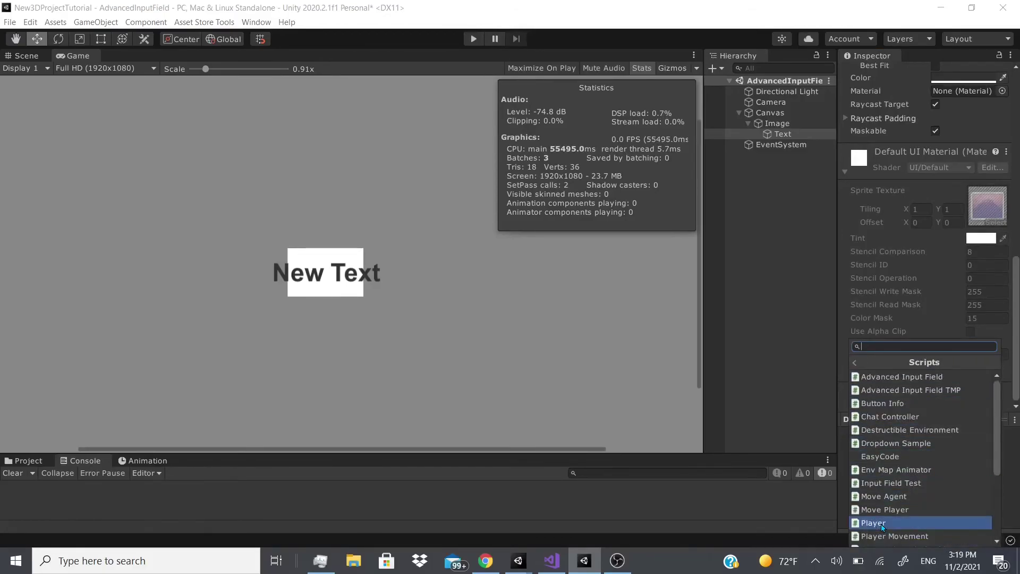
key("Down")
key("Down")
key("Down")
key("Down")
key("Down")
key("Down")
key("Down")
key("Down")
key("Down")
key("Down")
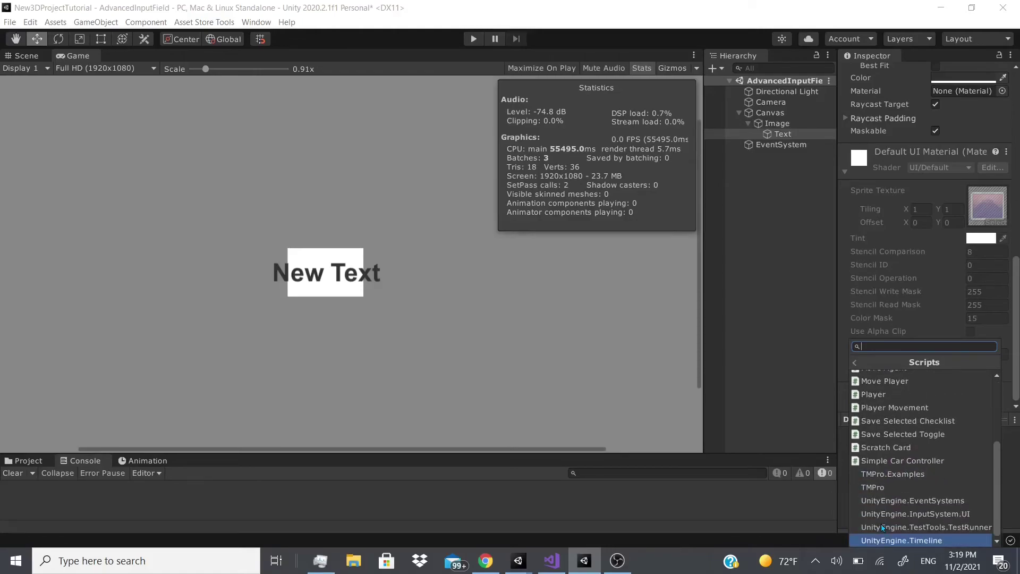
key("Up")
key("Up")
key("Up")
key("Up")
key("Up")
key("Escape")
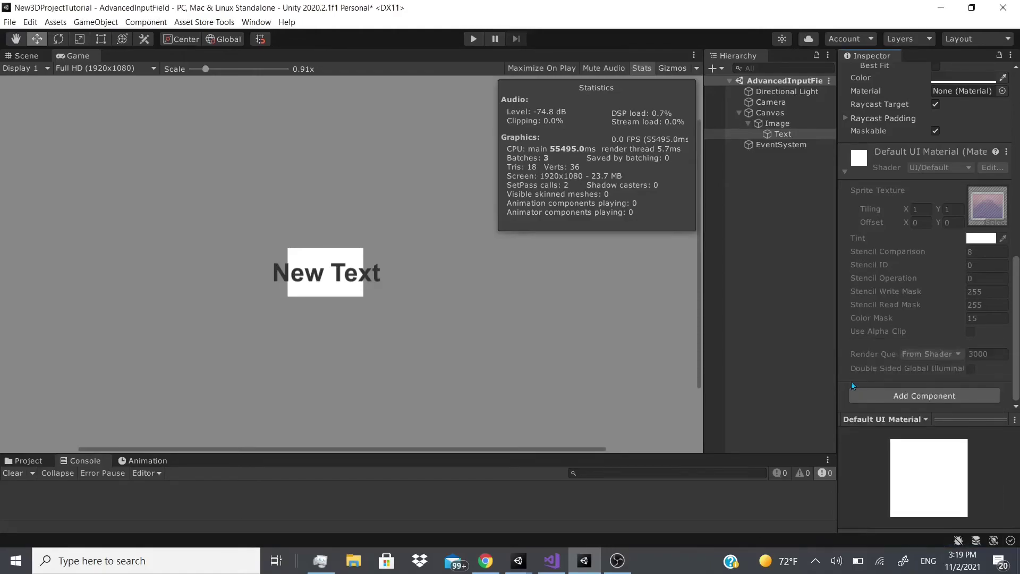
Step: Open the AssetsMadeByMe folder in an enlarged Project view
left_click(21, 462)
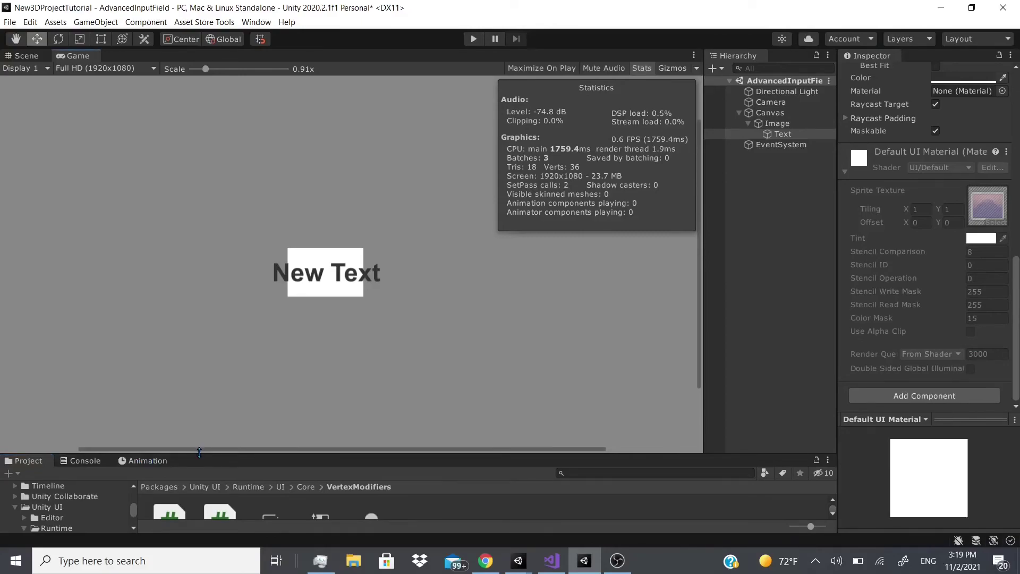
left_click_drag(199, 452, 192, 353)
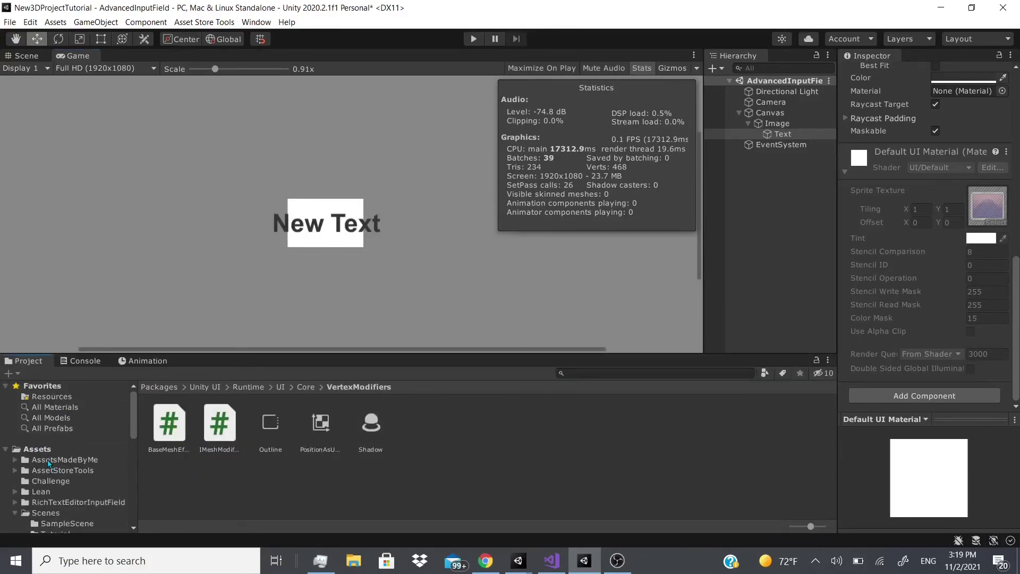
left_click(47, 461)
left_click(38, 450)
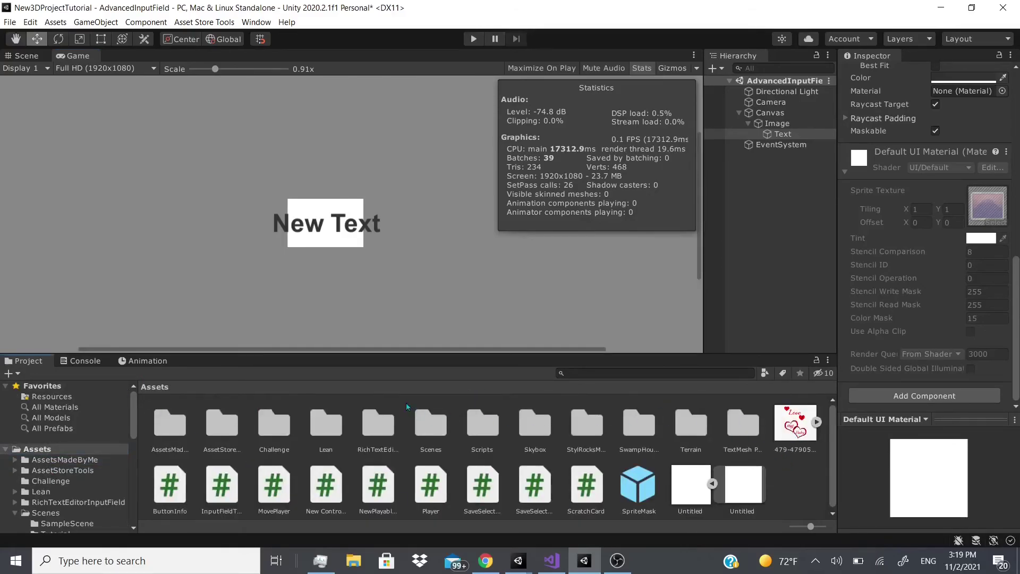
left_click(64, 459)
Step: Examine the asset types that can be created in AssetsMadeByMe, the editor's component categories and its Help commands
right_click(365, 443)
mouse_move(429, 150)
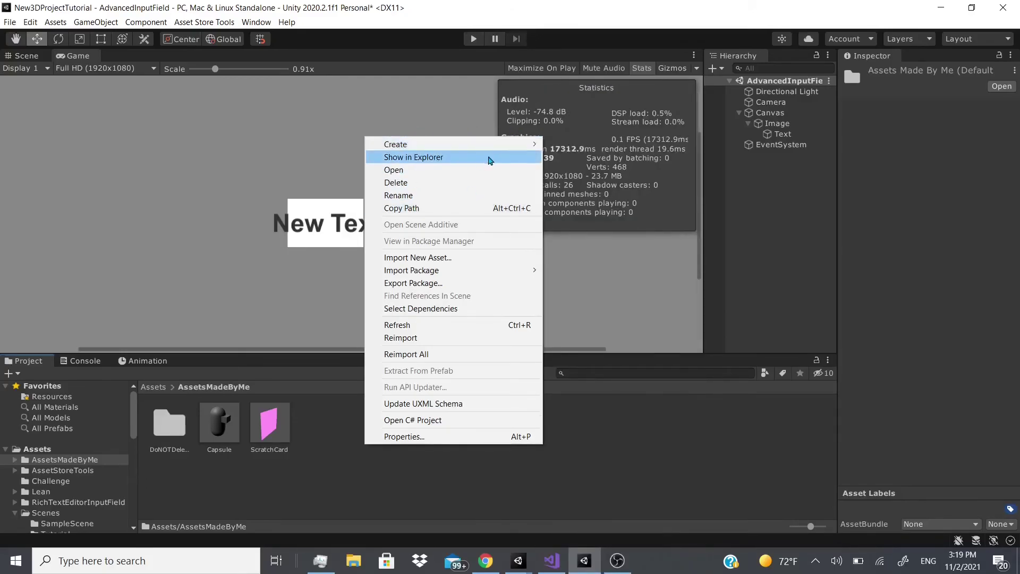
mouse_move(490, 144)
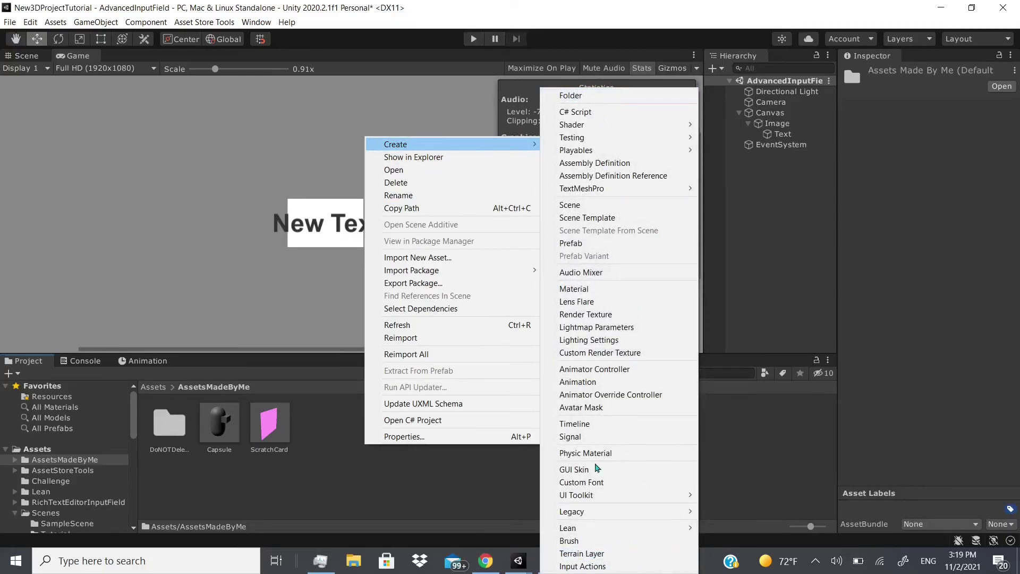
left_click(5, 17)
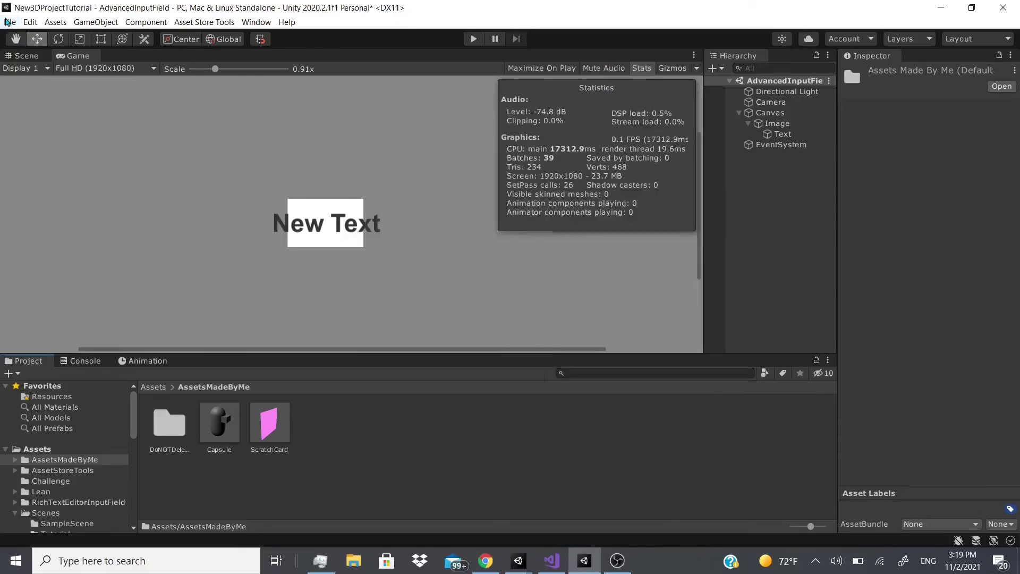
left_click(5, 19)
mouse_move(128, 24)
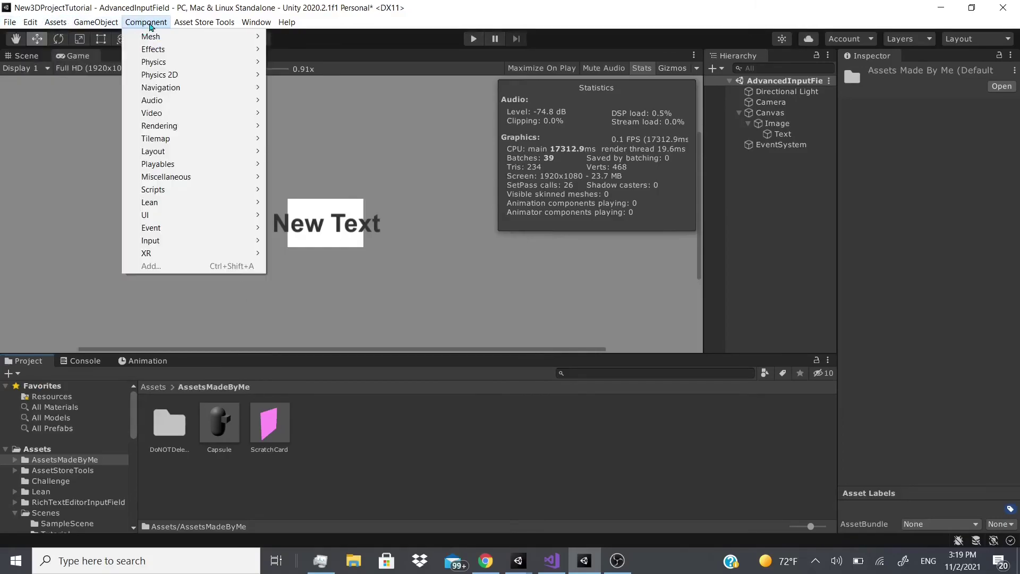
left_click(334, 214)
left_click(286, 22)
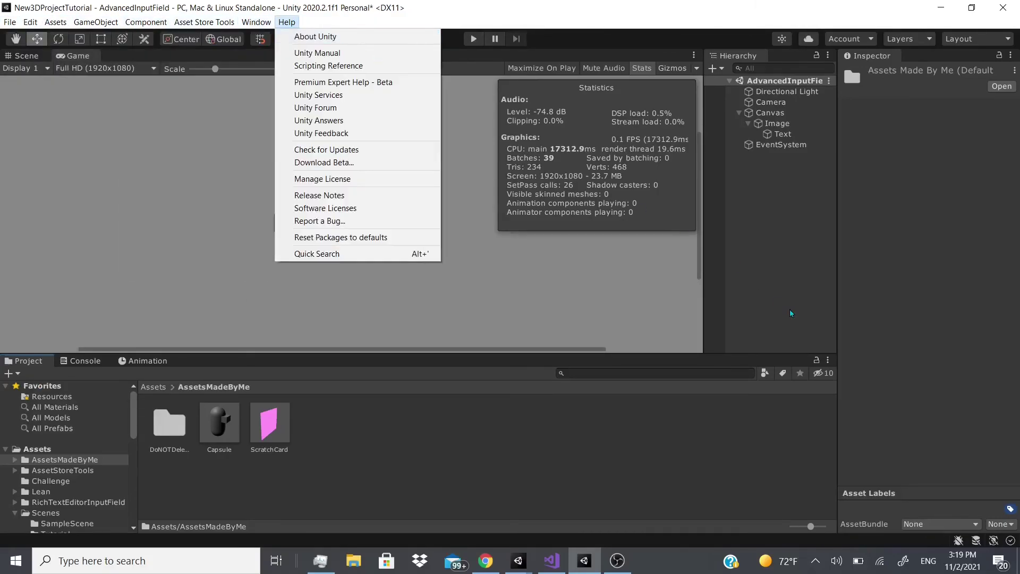
left_click(790, 311)
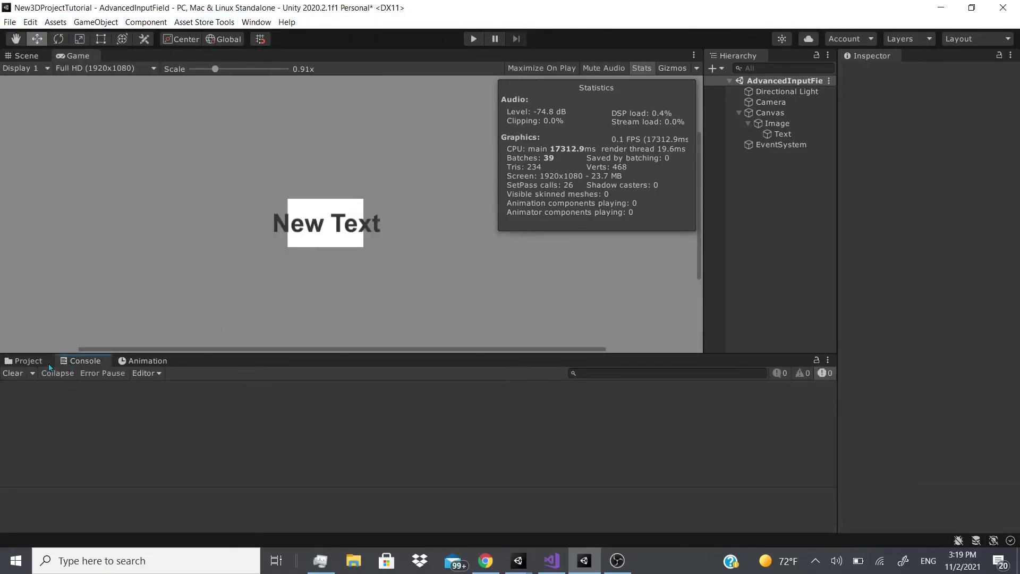
left_click(30, 361)
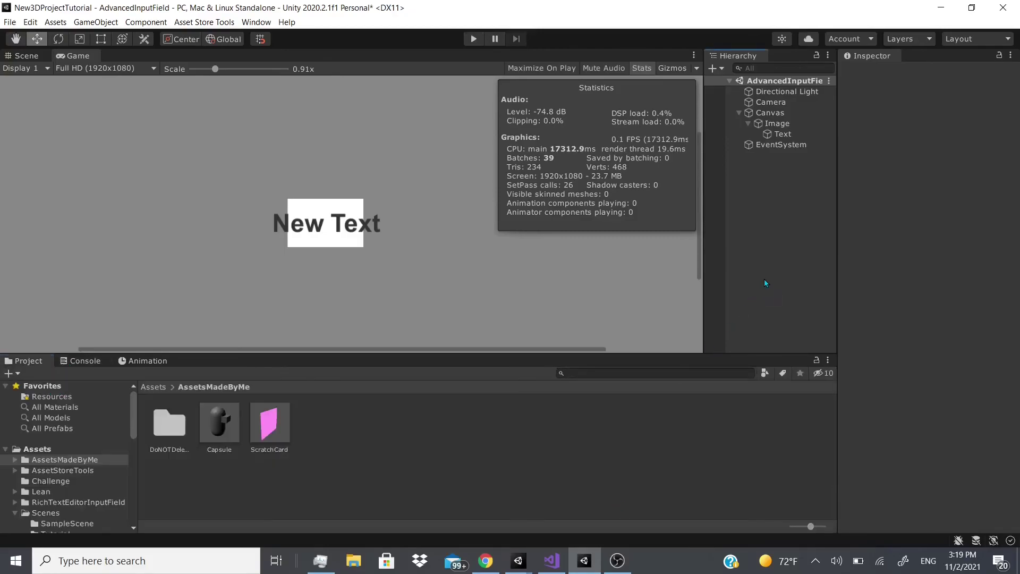